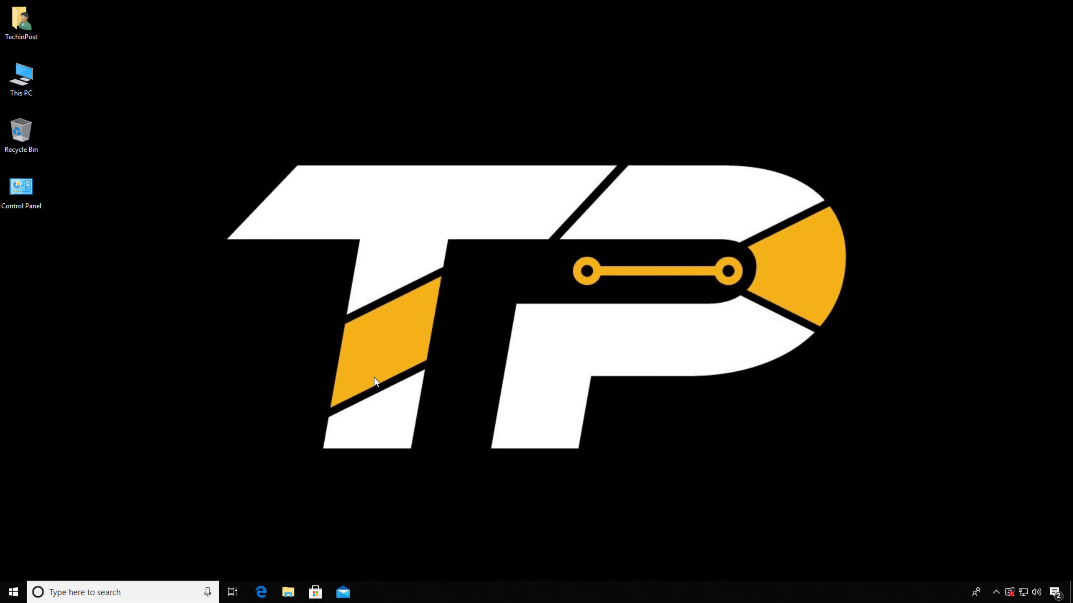
Step: Search Windows for 'inter' and launch Internet Explorer from the results
{"action": "left_click", "coordinate": [160, 591]}
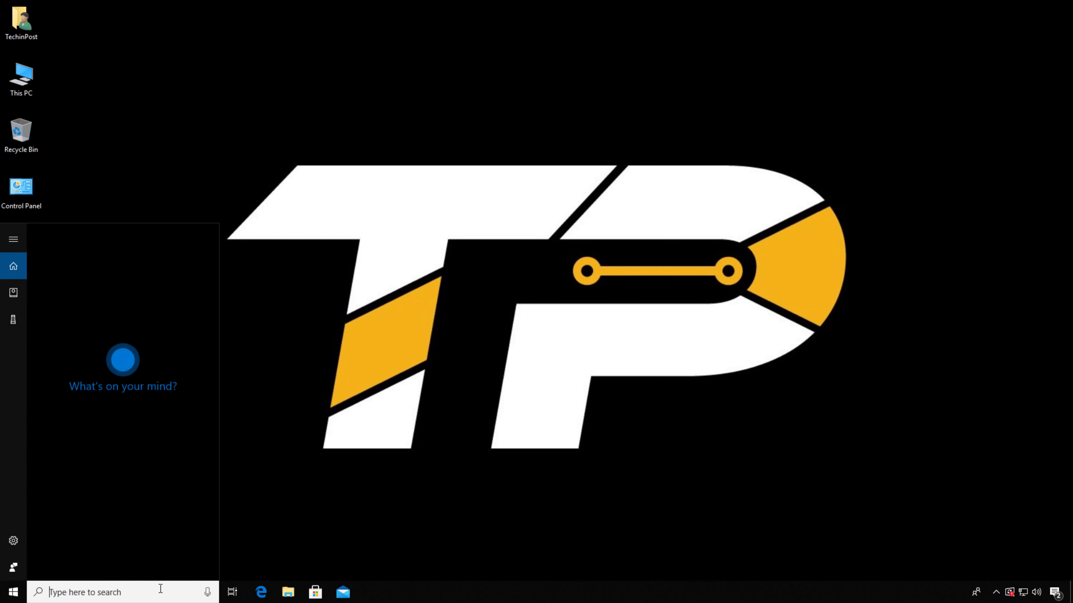
{"action": "type", "text": "inter"}
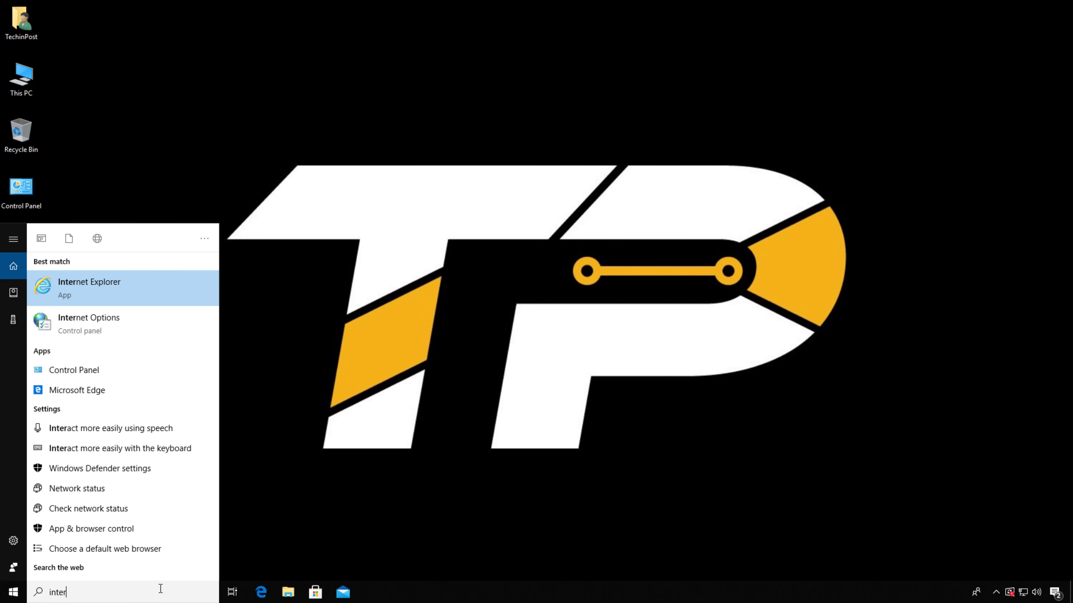
{"action": "left_click", "coordinate": [155, 279]}
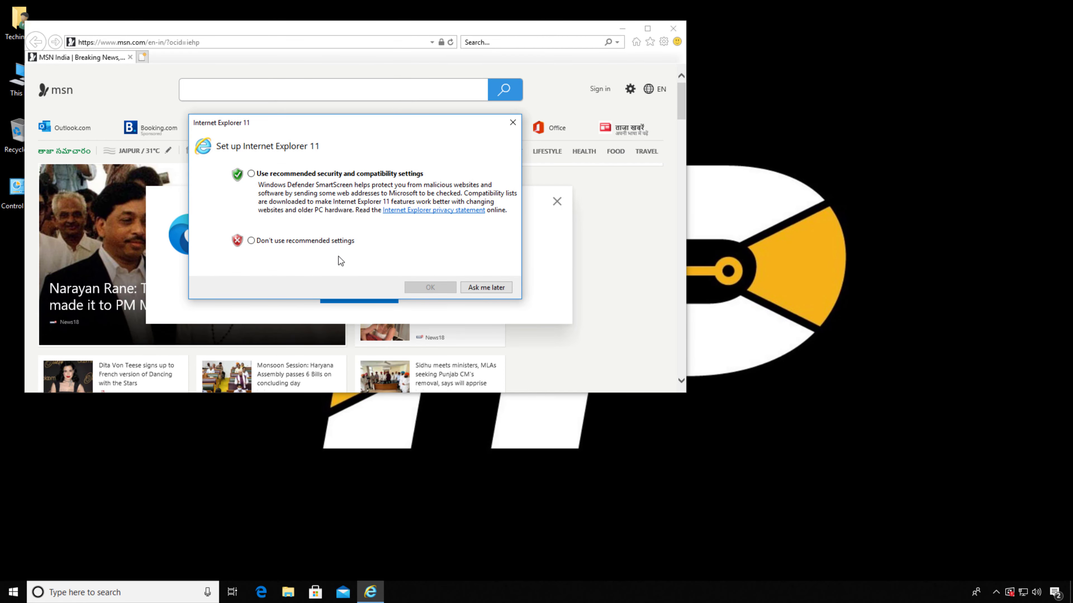
Step: Decline recommended settings, postpone Internet Explorer setup, and close the Microsoft Edge popups and tab
{"action": "left_click", "coordinate": [341, 240]}
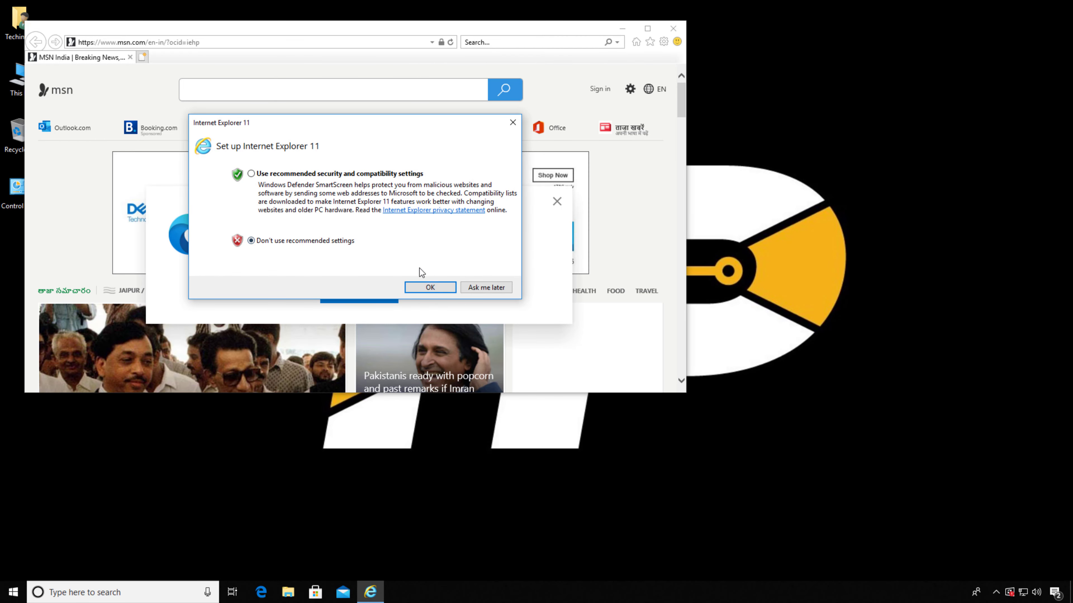
{"action": "left_click", "coordinate": [485, 288]}
{"action": "left_click", "coordinate": [373, 291]}
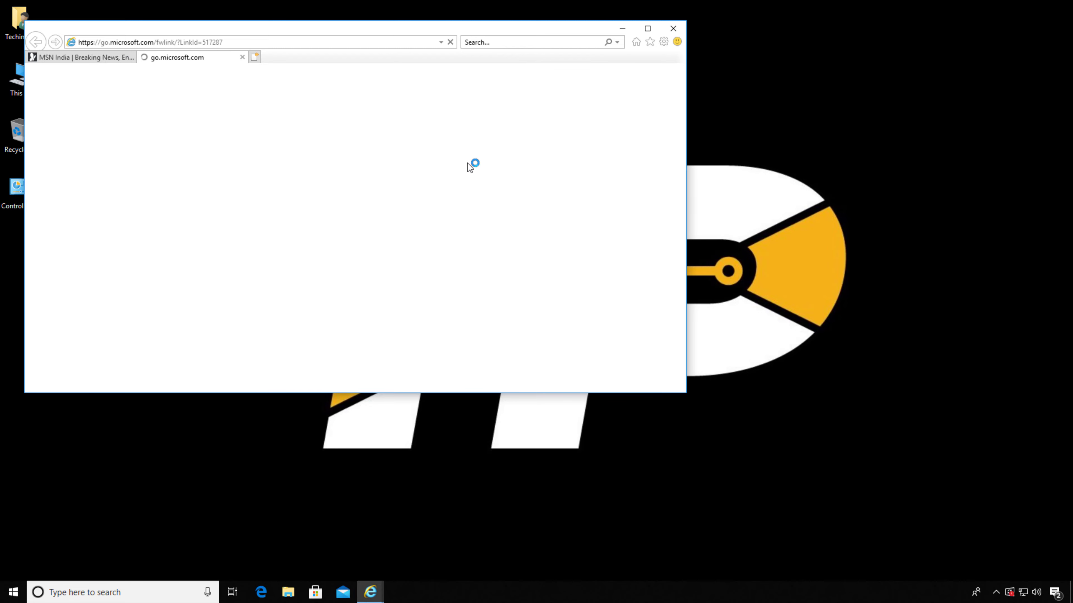
{"action": "left_click", "coordinate": [242, 57]}
{"action": "left_click", "coordinate": [557, 202]}
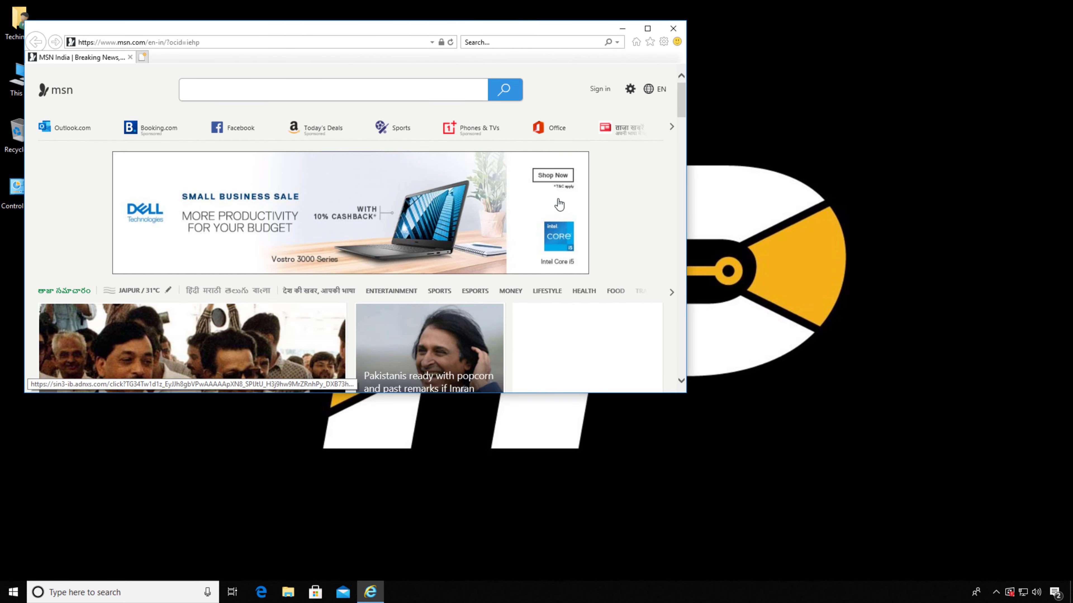
Step: Search Bing for 'google chrome' and maximize the Internet Explorer window
{"action": "left_click", "coordinate": [341, 39]}
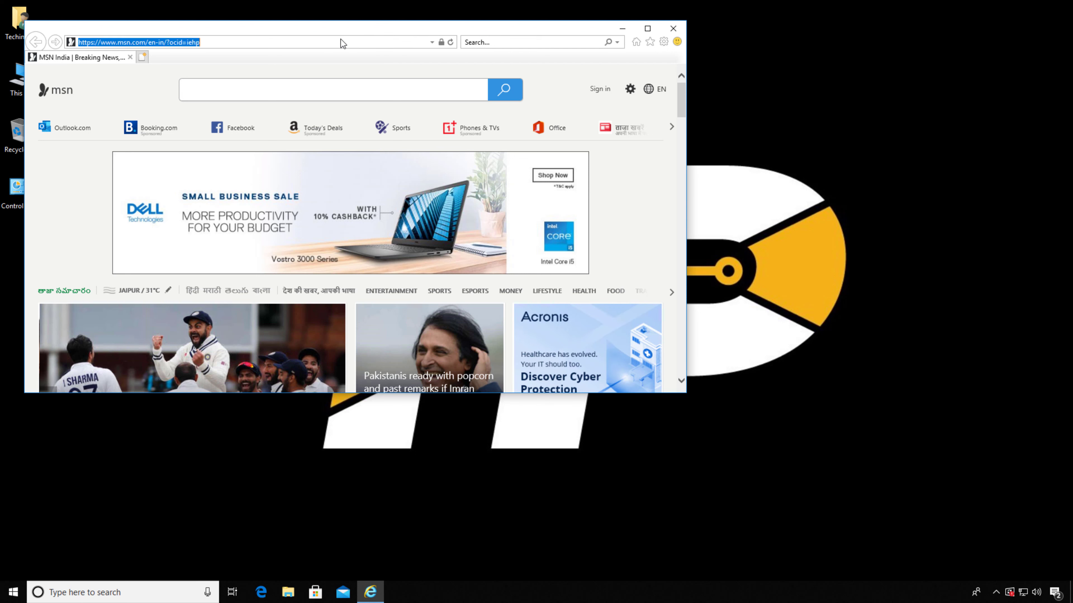
{"action": "type", "text": "google"}
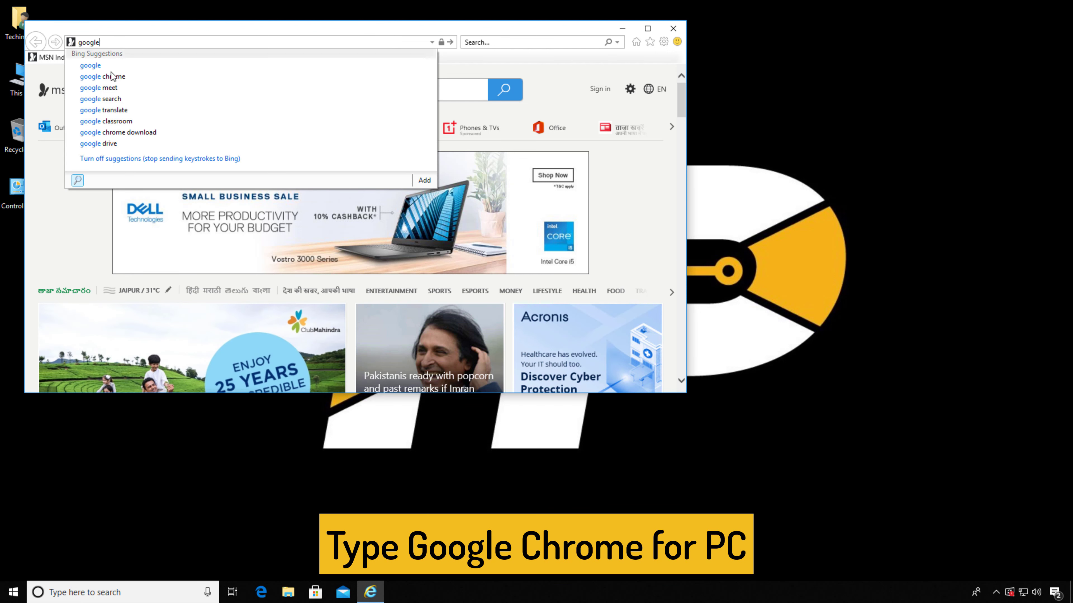
{"action": "left_click", "coordinate": [125, 78]}
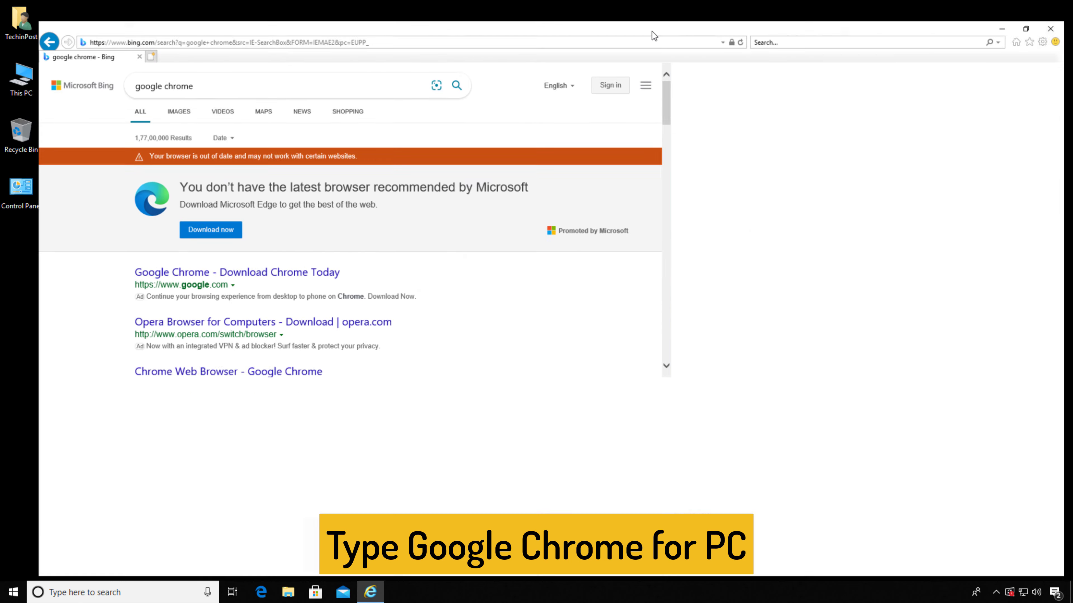
{"action": "left_click", "coordinate": [649, 29]}
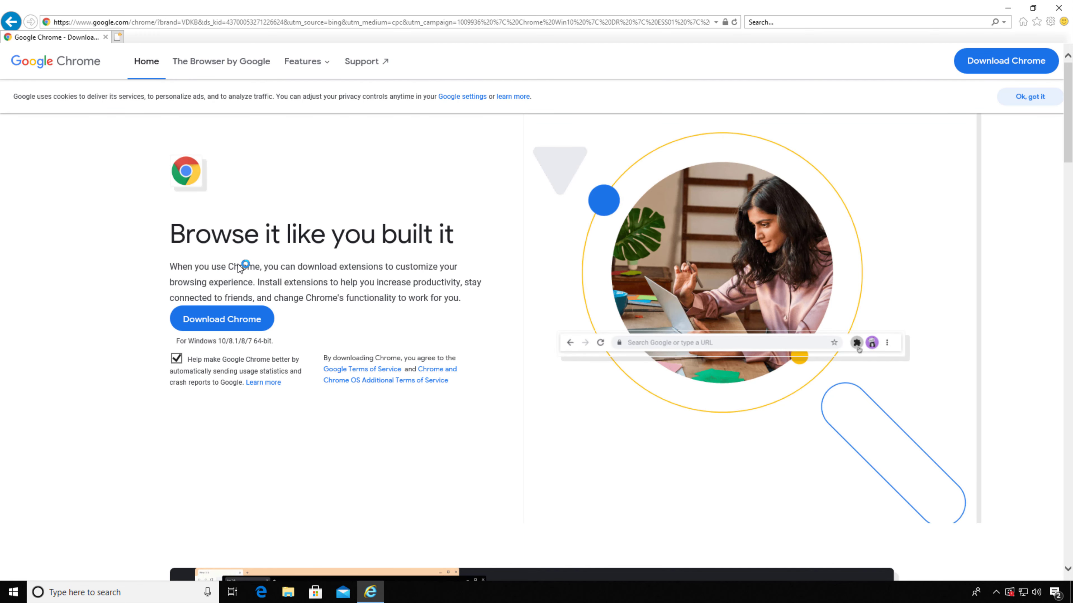
Step: Download the Chrome installer and run it from the download prompt
{"action": "left_click", "coordinate": [225, 326]}
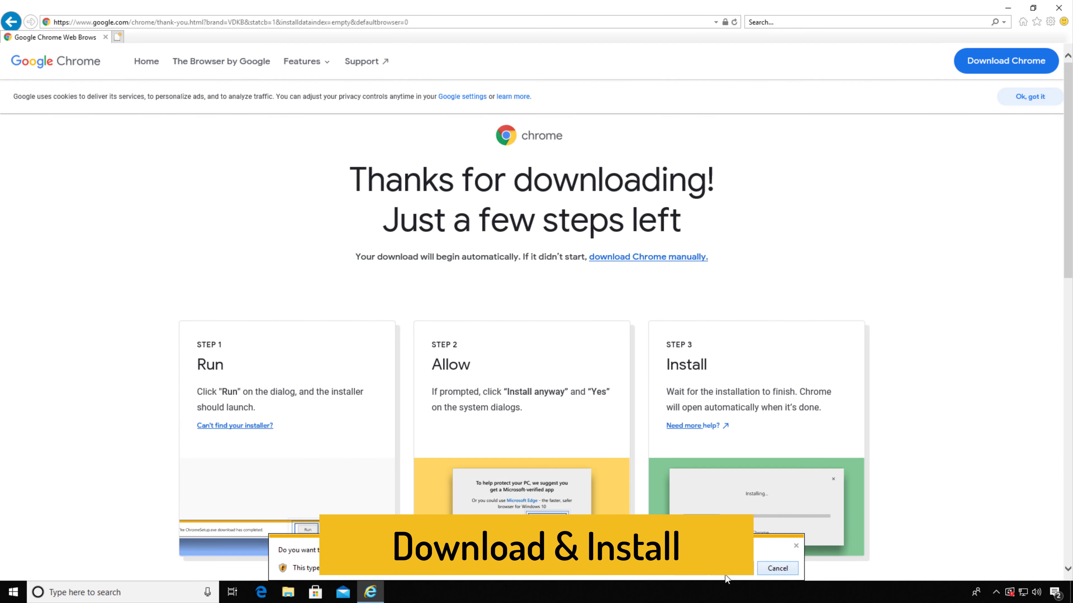
{"action": "left_click", "coordinate": [682, 570]}
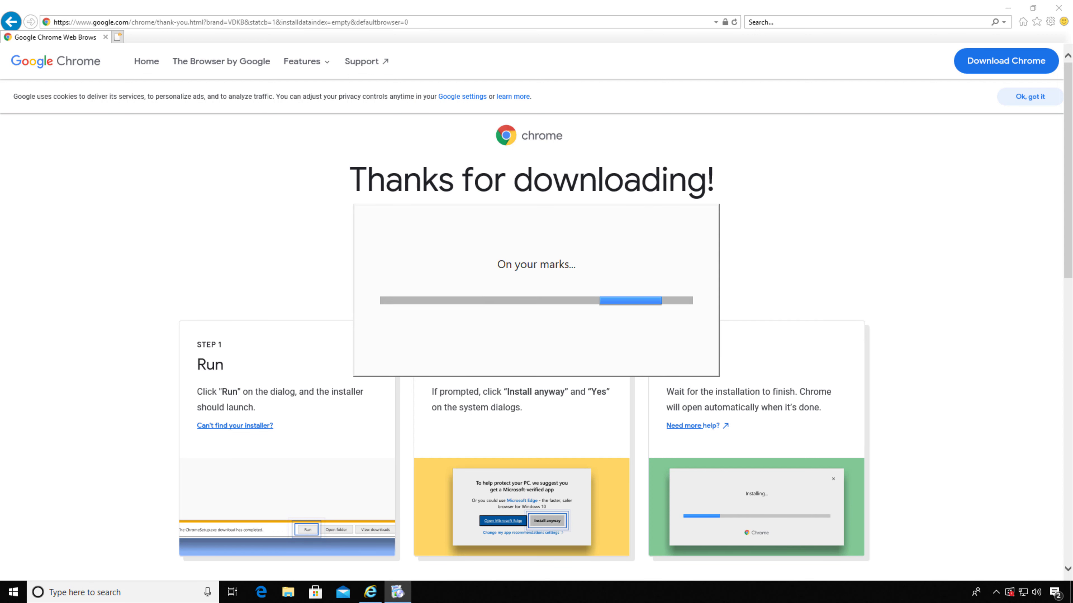
Step: Close Internet Explorer so the Chrome installation can finish
{"action": "left_click", "coordinate": [1060, 8]}
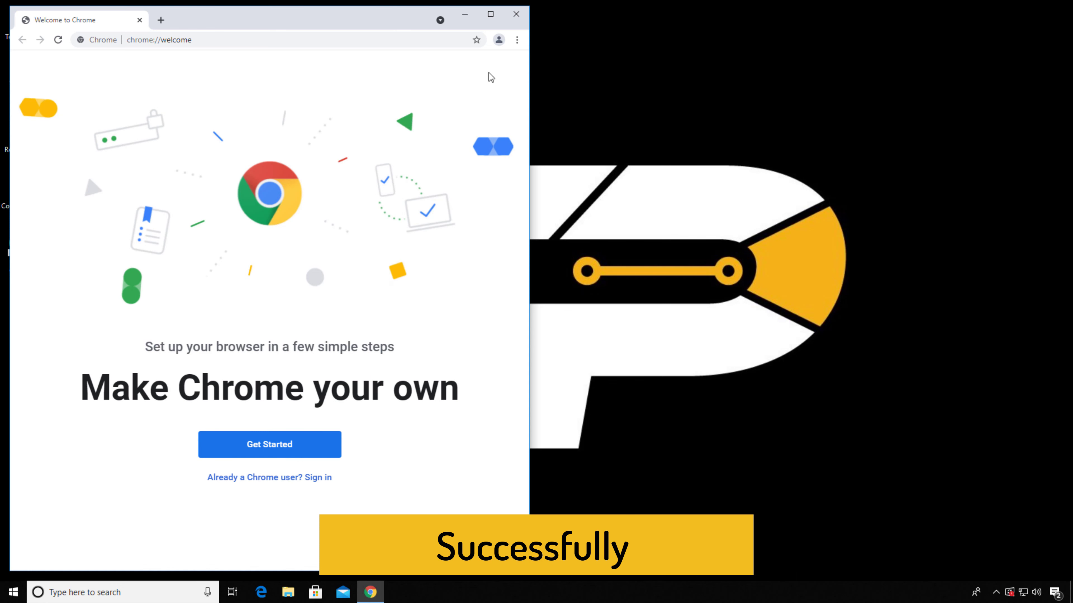
Step: Maximize Chrome and get through the welcome setup to the New Tab Google page
{"action": "left_click", "coordinate": [490, 14]}
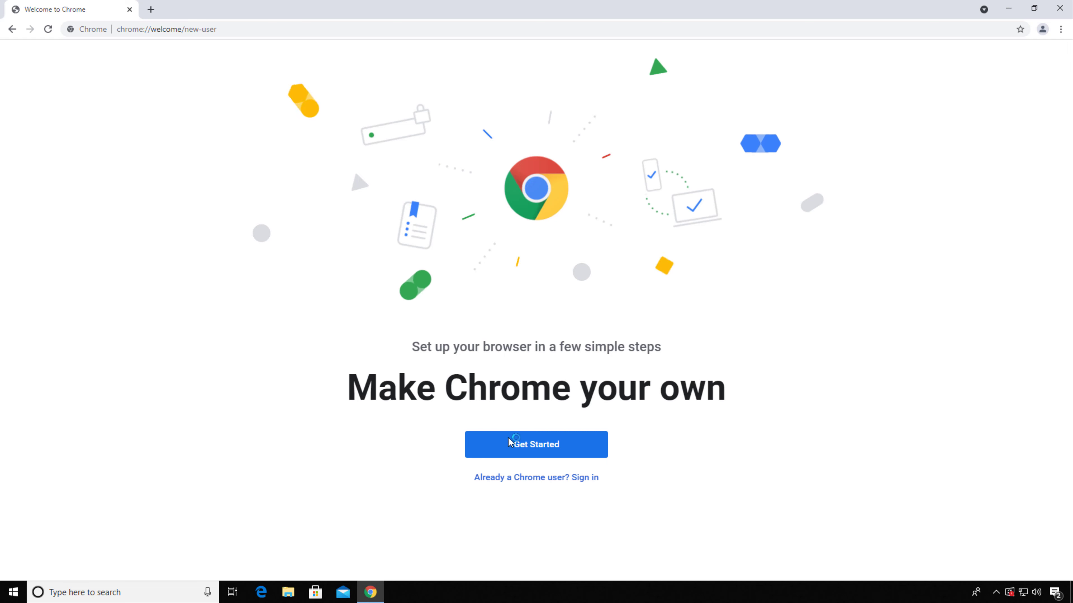
{"action": "left_click", "coordinate": [525, 445]}
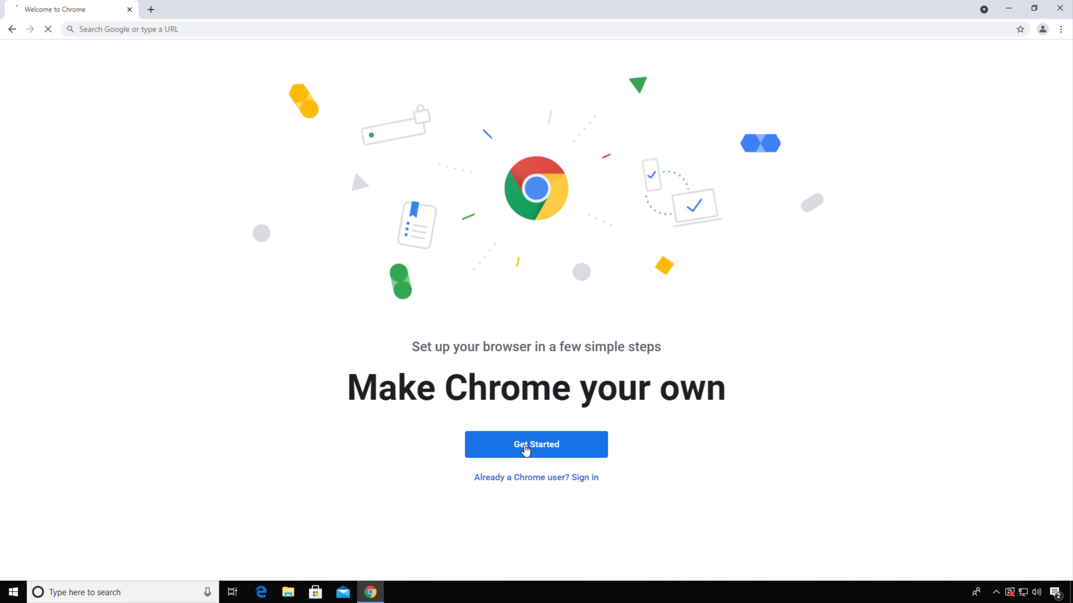
{"action": "left_click", "coordinate": [525, 450]}
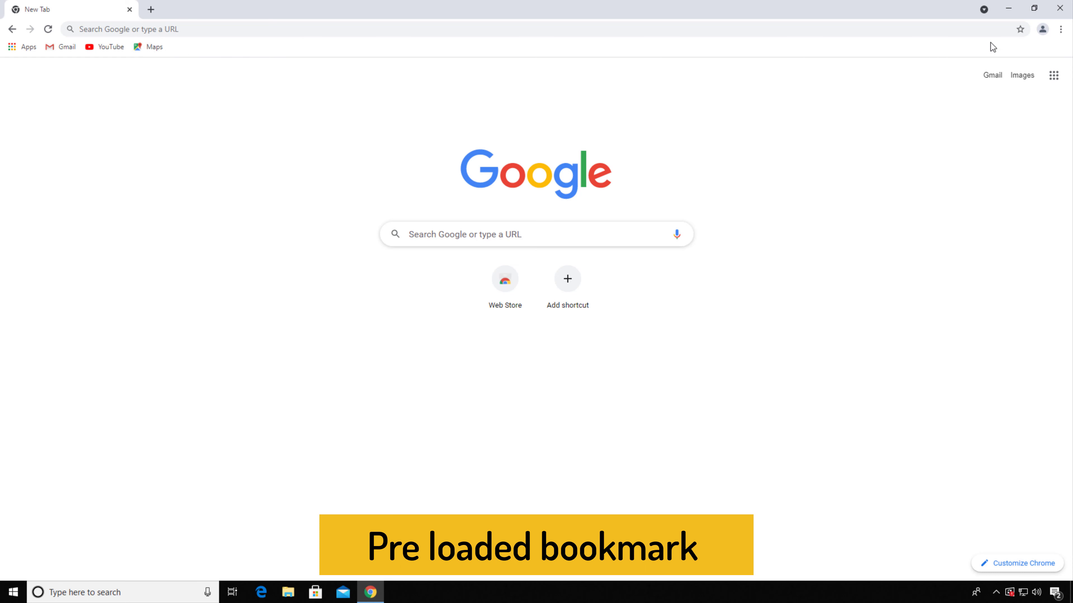
Step: Bring up the Sign in to Chrome page via Turn on sync, then open Settings
{"action": "left_click", "coordinate": [1043, 31]}
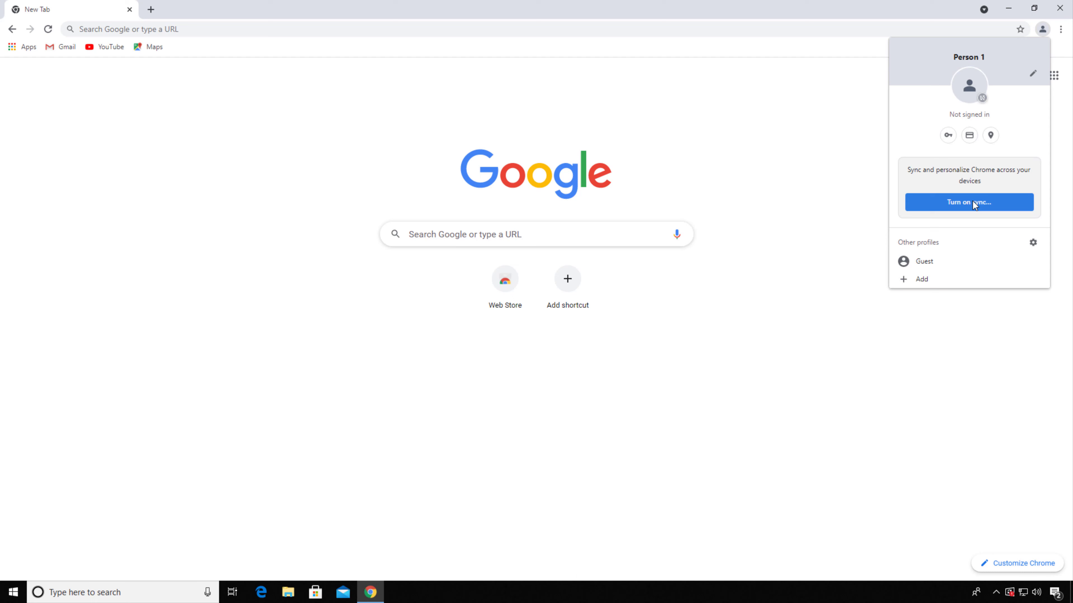
{"action": "left_click", "coordinate": [972, 202]}
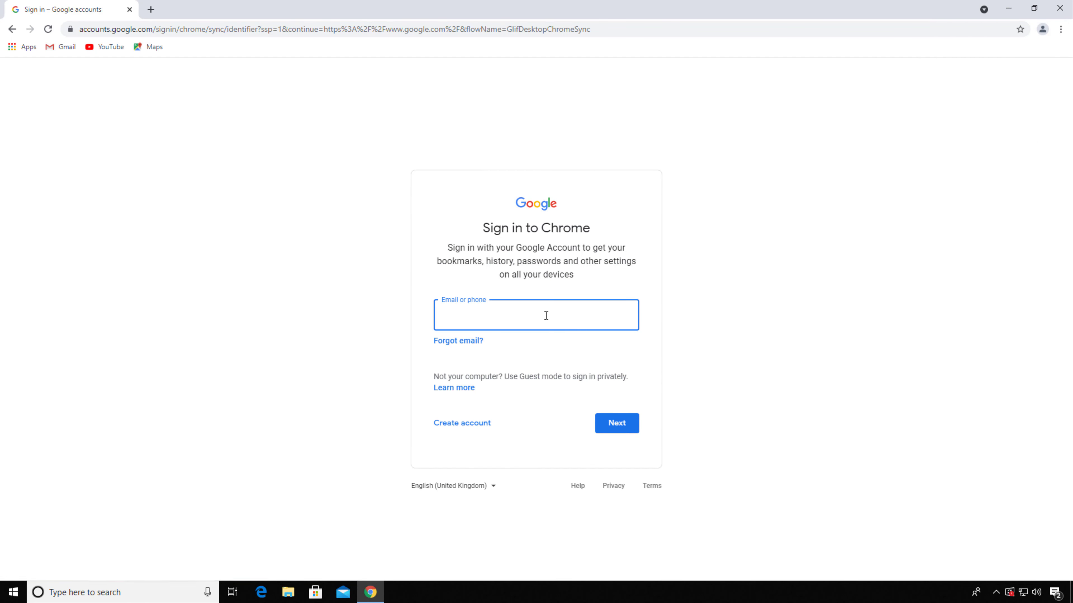
{"action": "left_click", "coordinate": [709, 293]}
{"action": "left_click", "coordinate": [1060, 29]}
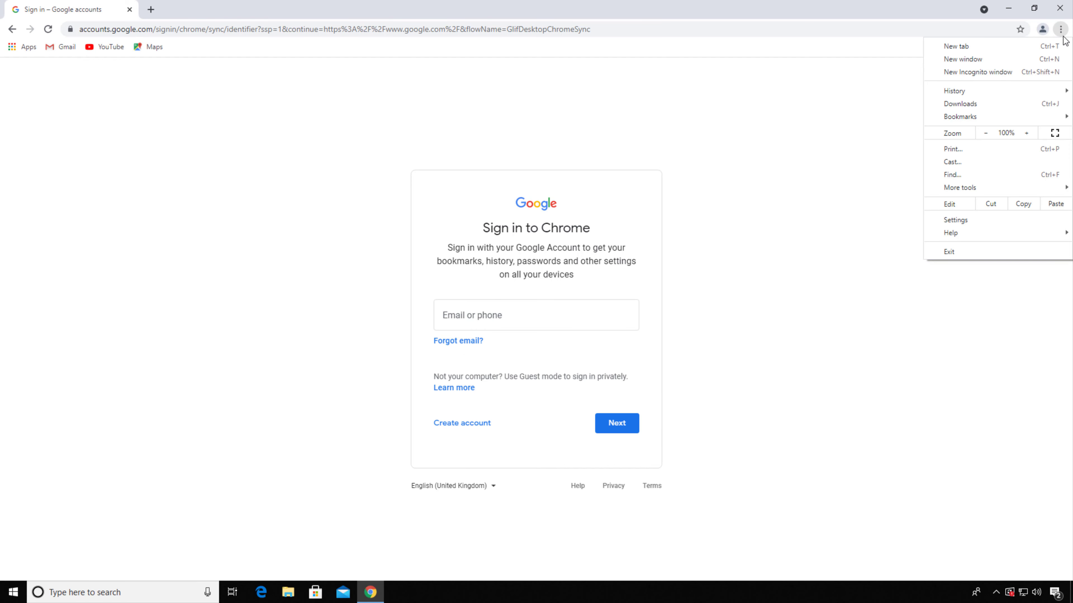
{"action": "left_click", "coordinate": [961, 221]}
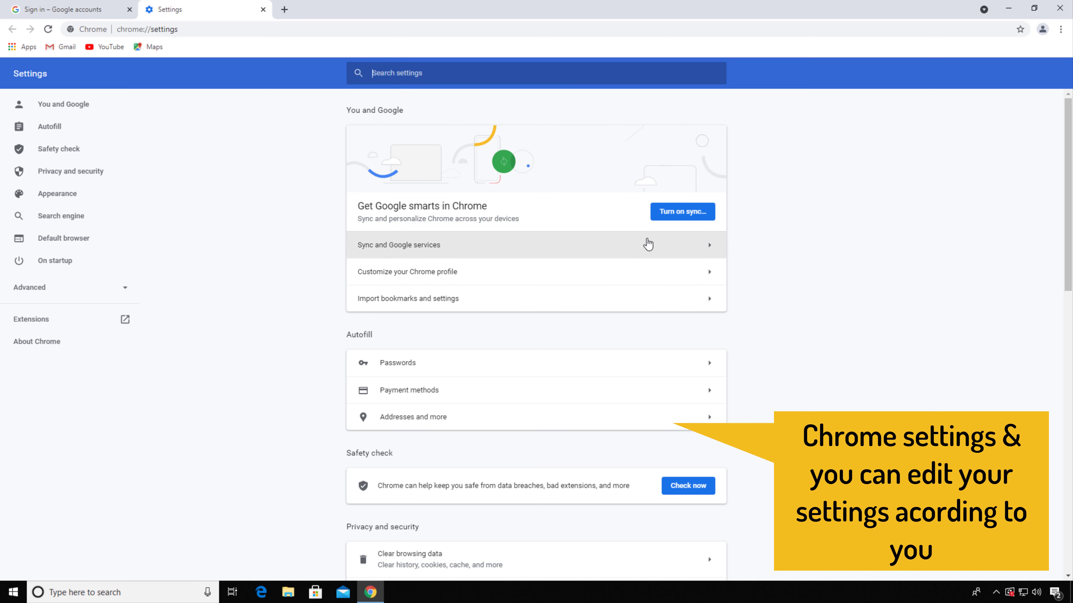
{"action": "scroll", "coordinate": [675, 245], "scroll_direction": "down", "scroll_amount": 3}
{"action": "scroll", "coordinate": [665, 249], "scroll_direction": "down", "scroll_amount": 4}
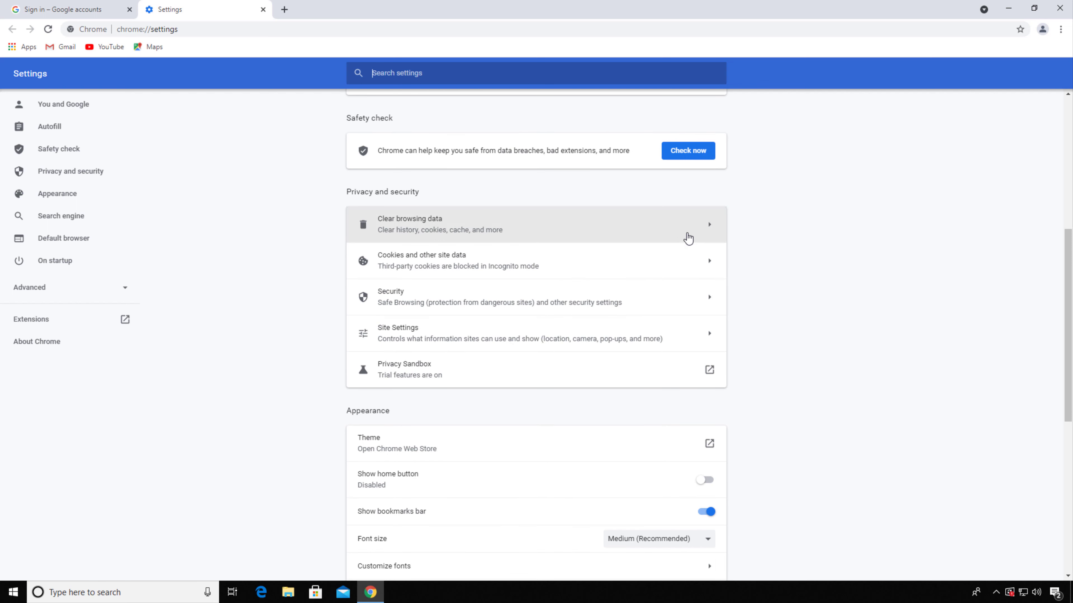
{"action": "left_click", "coordinate": [697, 235]}
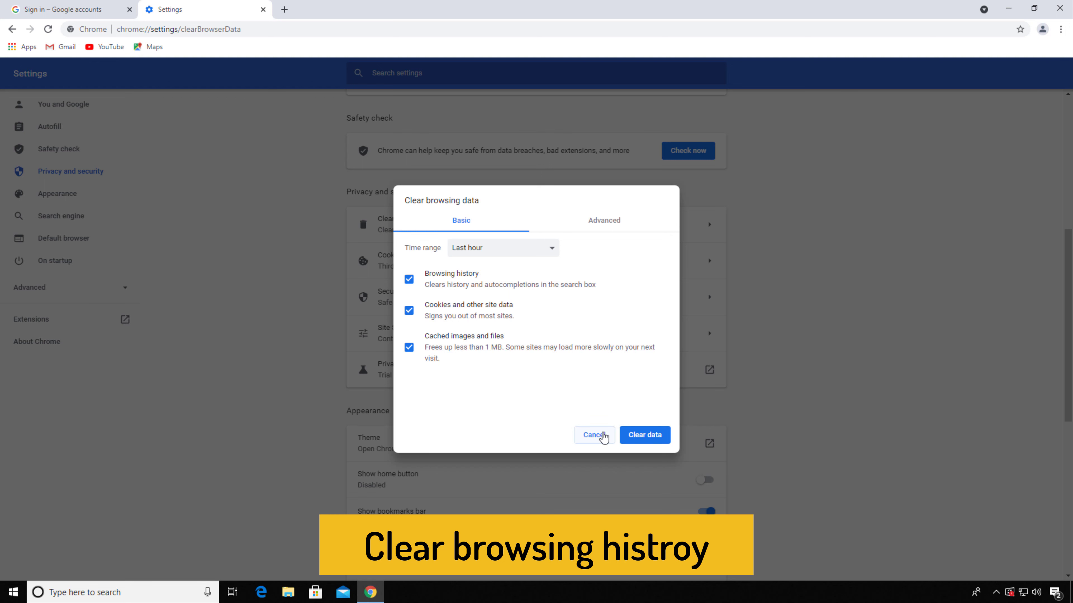
{"action": "left_click", "coordinate": [594, 435]}
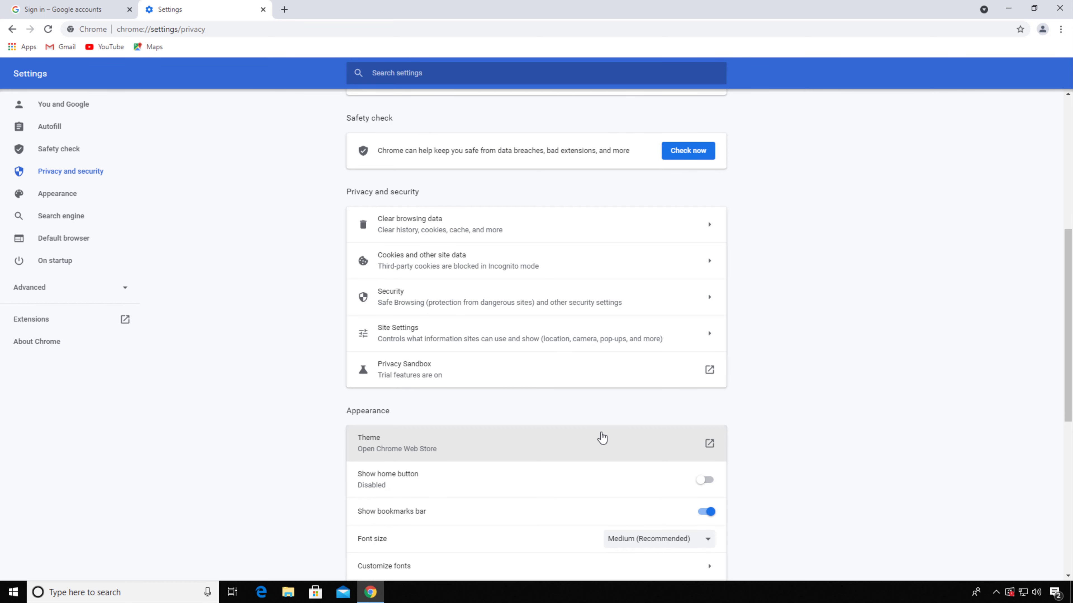
{"action": "scroll", "coordinate": [602, 438], "scroll_direction": "down", "scroll_amount": 3}
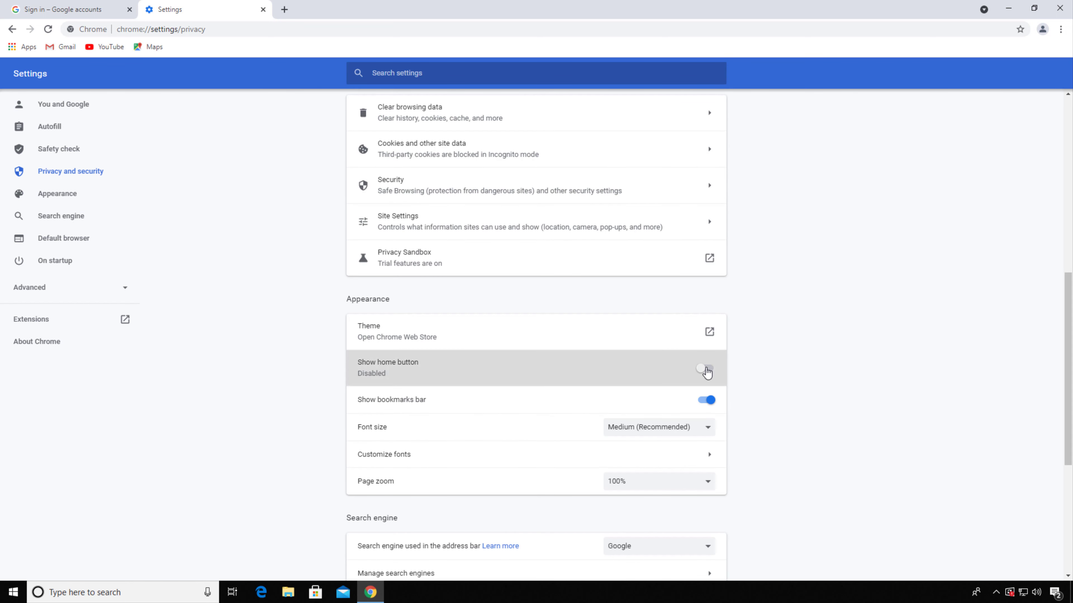
Step: Show the home button and keep Google as the default search engine
{"action": "left_click", "coordinate": [705, 369]}
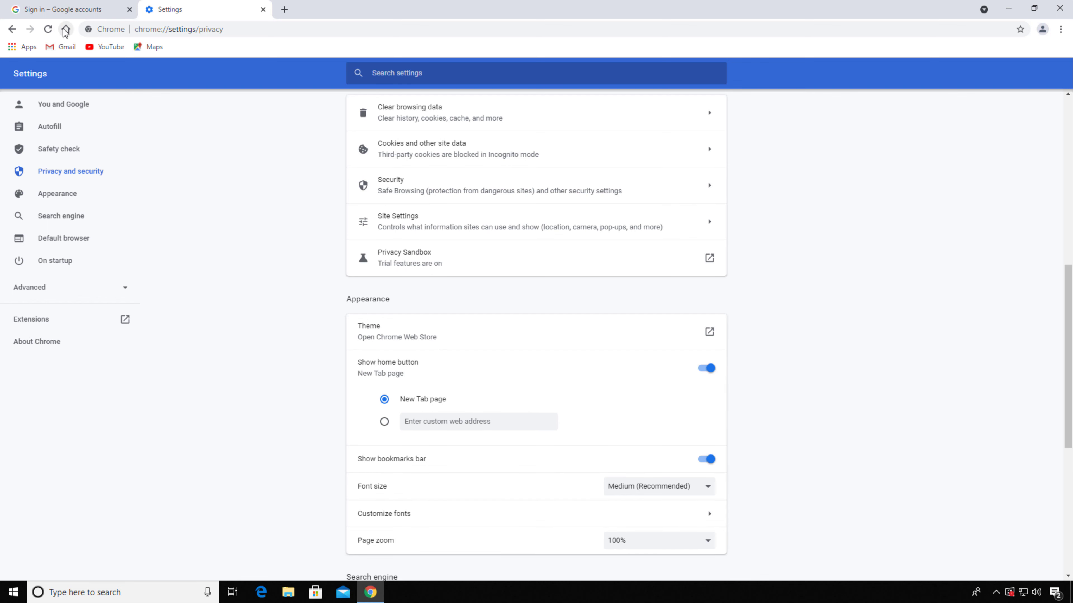
{"action": "scroll", "coordinate": [562, 291], "scroll_direction": "down", "scroll_amount": 3}
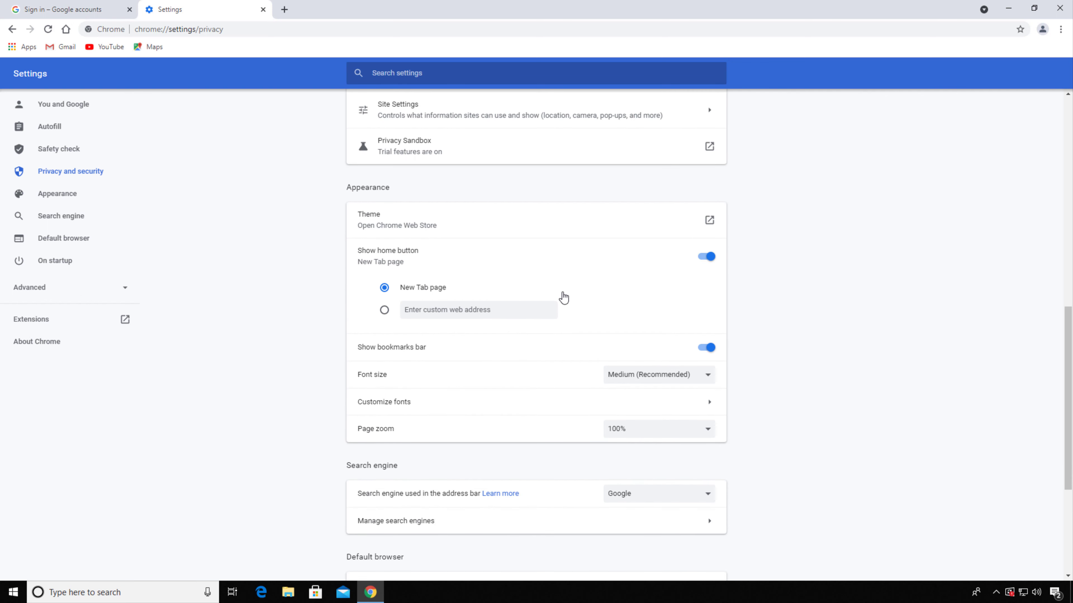
{"action": "scroll", "coordinate": [563, 298], "scroll_direction": "down", "scroll_amount": 3}
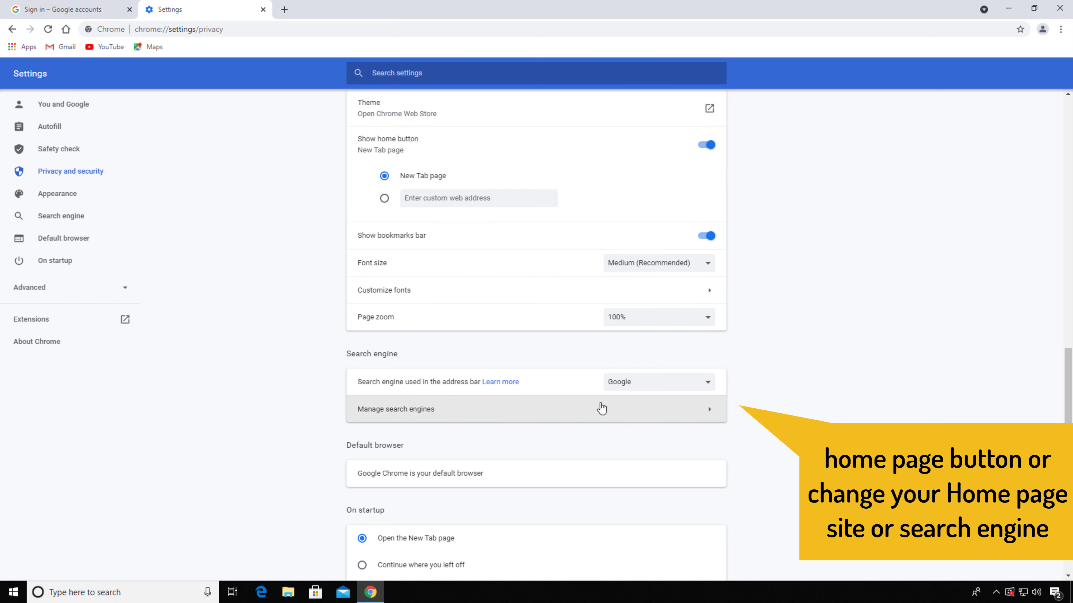
{"action": "left_click", "coordinate": [676, 386]}
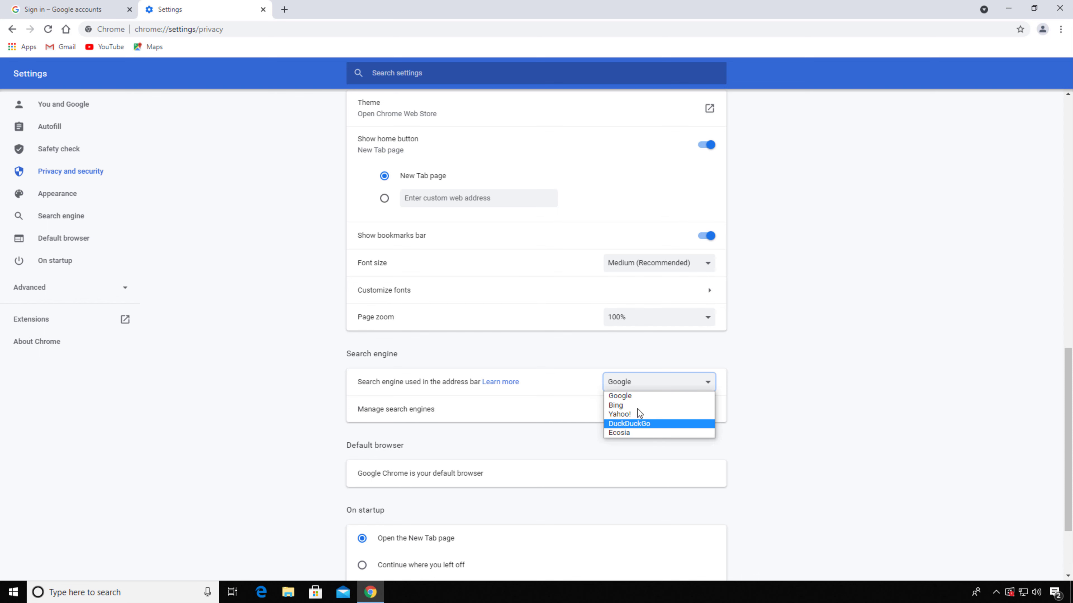
{"action": "left_click", "coordinate": [633, 396]}
{"action": "left_click", "coordinate": [576, 409]}
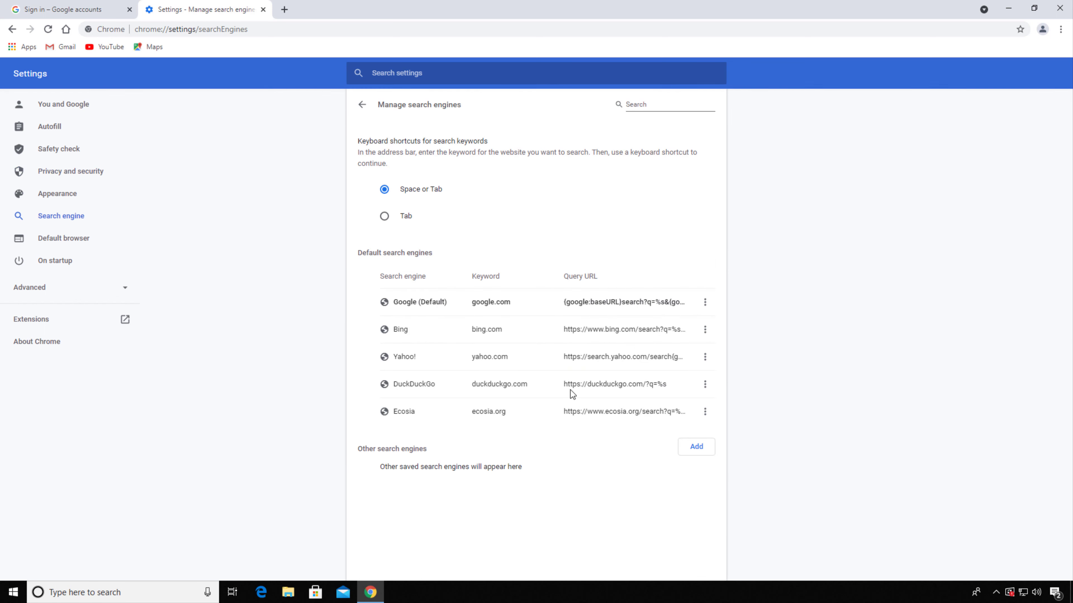
Step: Remove Bing, Yahoo!, DuckDuckGo and Ecosia from the search engine list, then return to Settings
{"action": "left_click", "coordinate": [704, 329]}
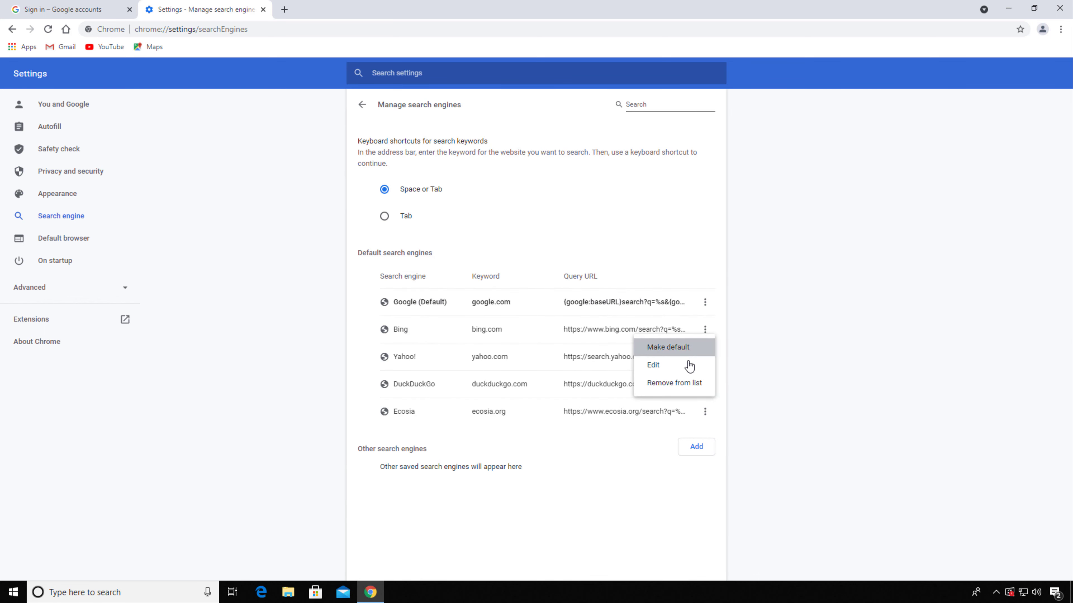
{"action": "left_click", "coordinate": [683, 382]}
{"action": "left_click", "coordinate": [705, 329]}
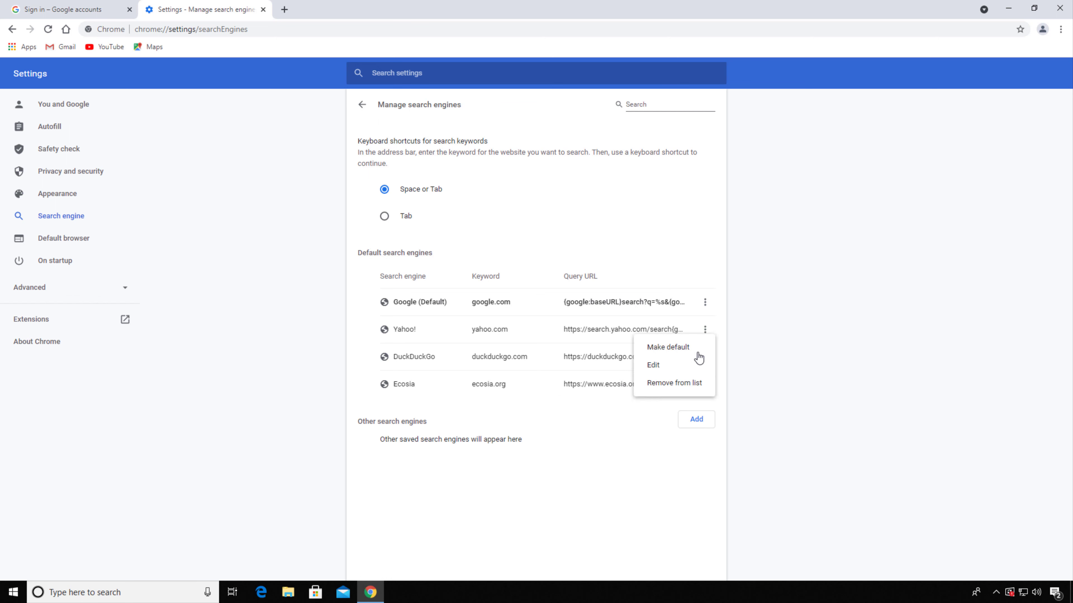
{"action": "left_click", "coordinate": [689, 383]}
{"action": "left_click", "coordinate": [704, 329]}
{"action": "left_click", "coordinate": [684, 383]}
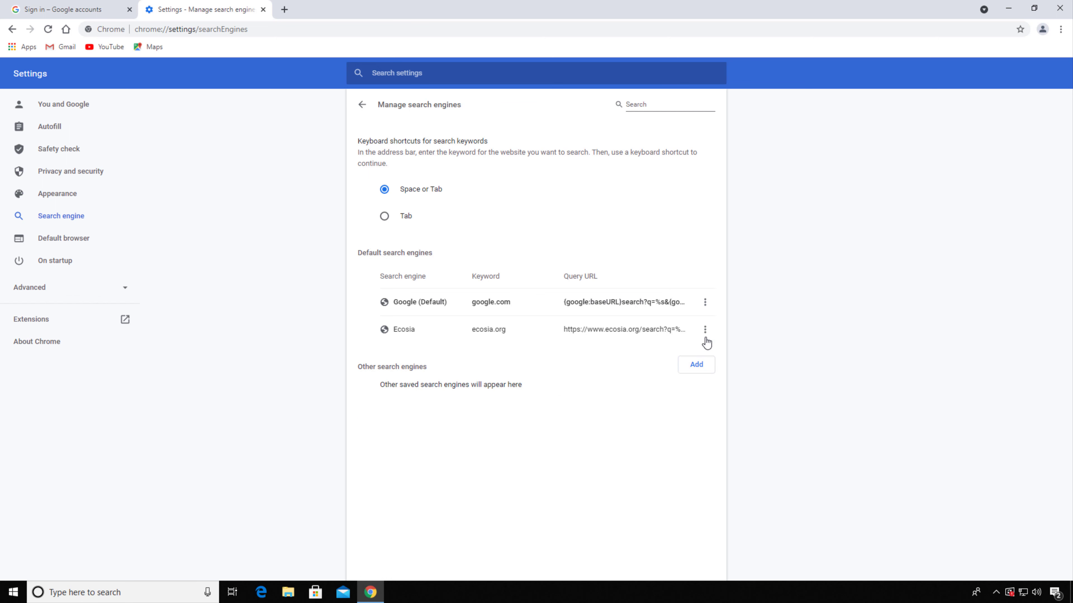
{"action": "left_click", "coordinate": [705, 329]}
{"action": "left_click", "coordinate": [682, 383]}
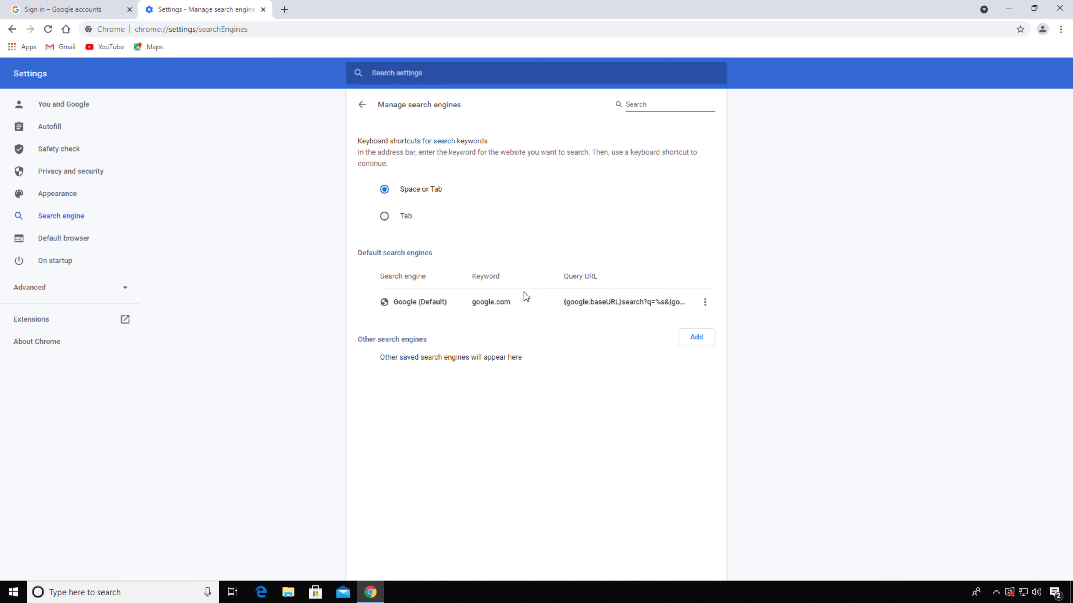
{"action": "left_click", "coordinate": [362, 105]}
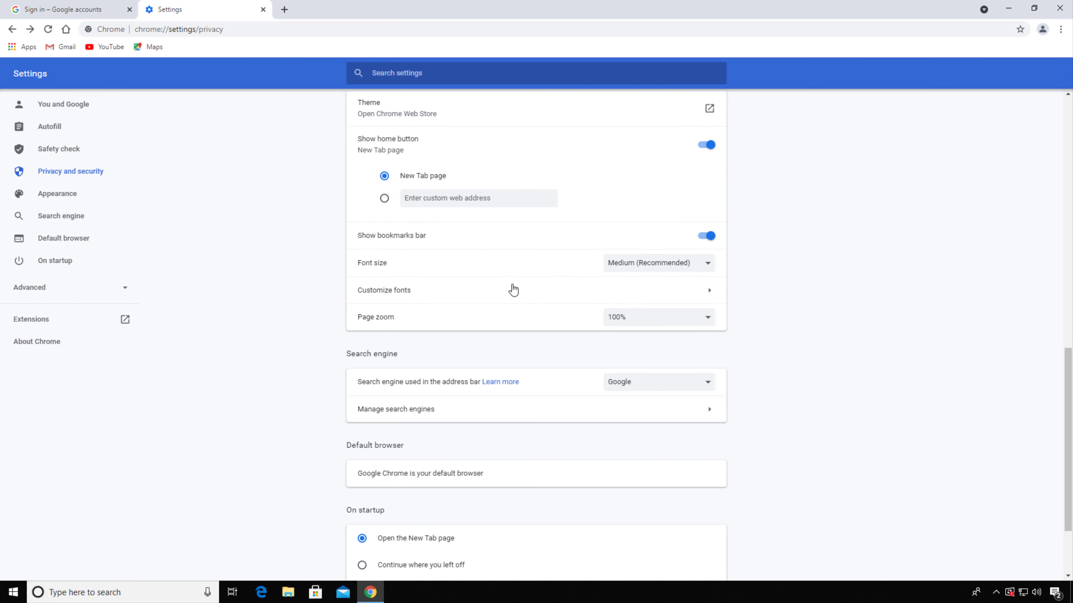
Step: Expand Advanced settings and set the Downloads location to the Desktop folder
{"action": "scroll", "coordinate": [511, 291], "scroll_direction": "down", "scroll_amount": 3}
{"action": "left_click", "coordinate": [510, 528]}
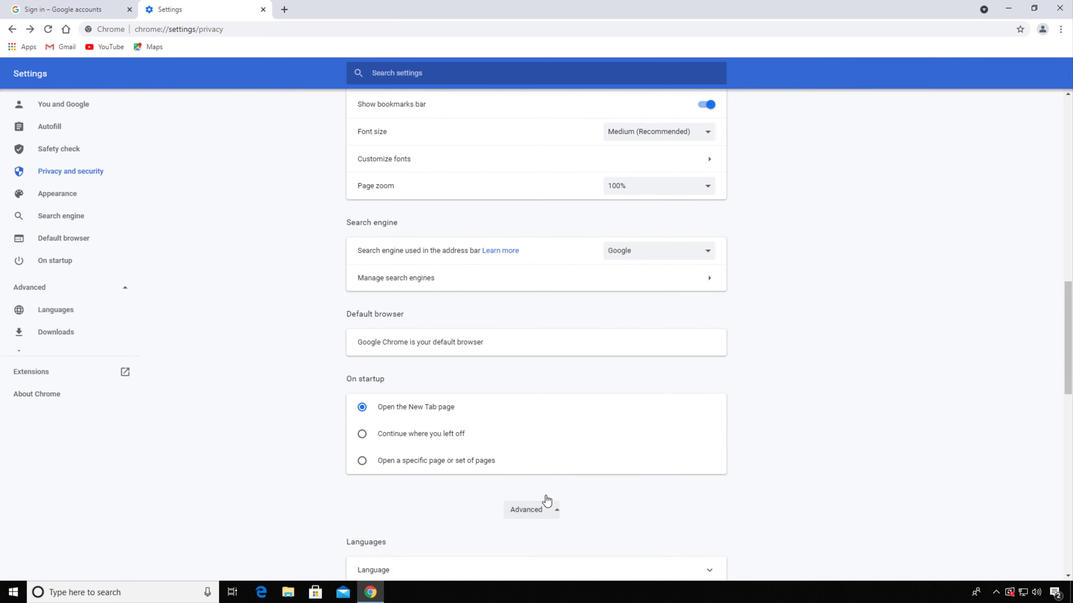
{"action": "scroll", "coordinate": [495, 279], "scroll_direction": "down", "scroll_amount": 3}
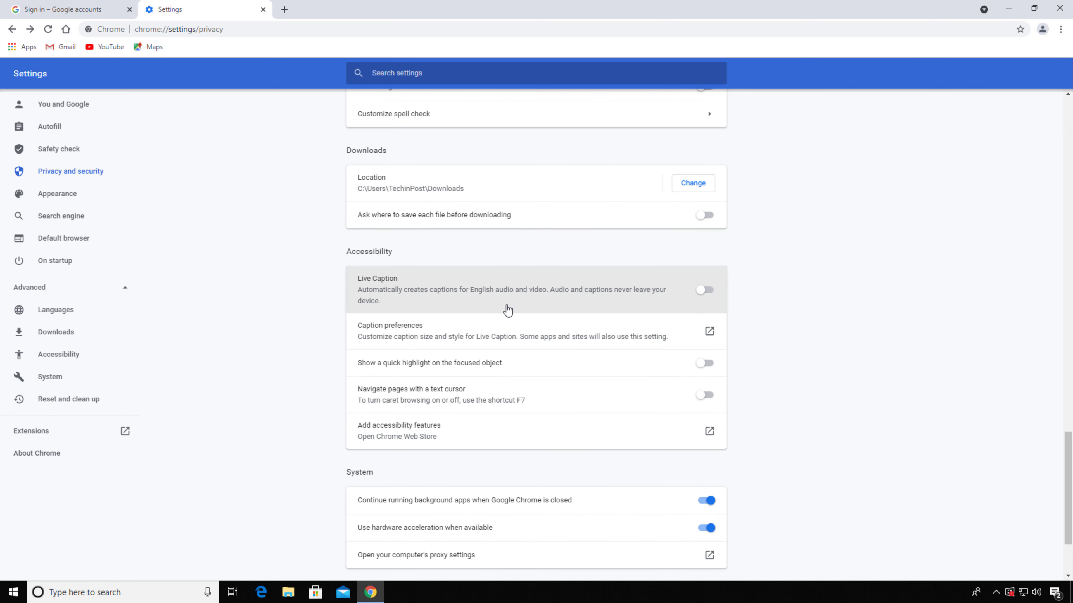
{"action": "left_click", "coordinate": [702, 186]}
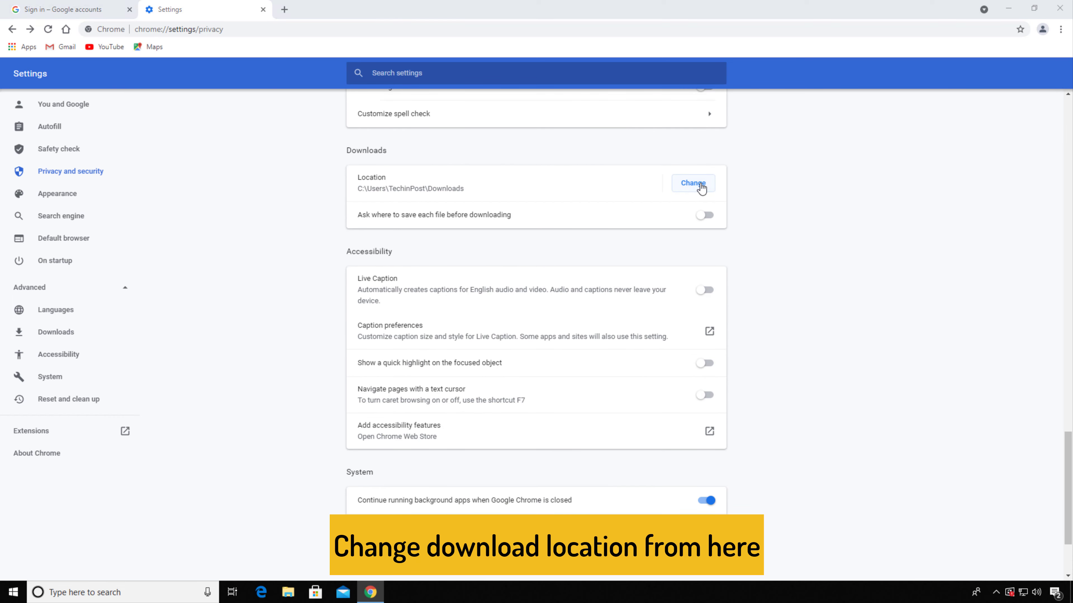
{"action": "left_click", "coordinate": [45, 82]}
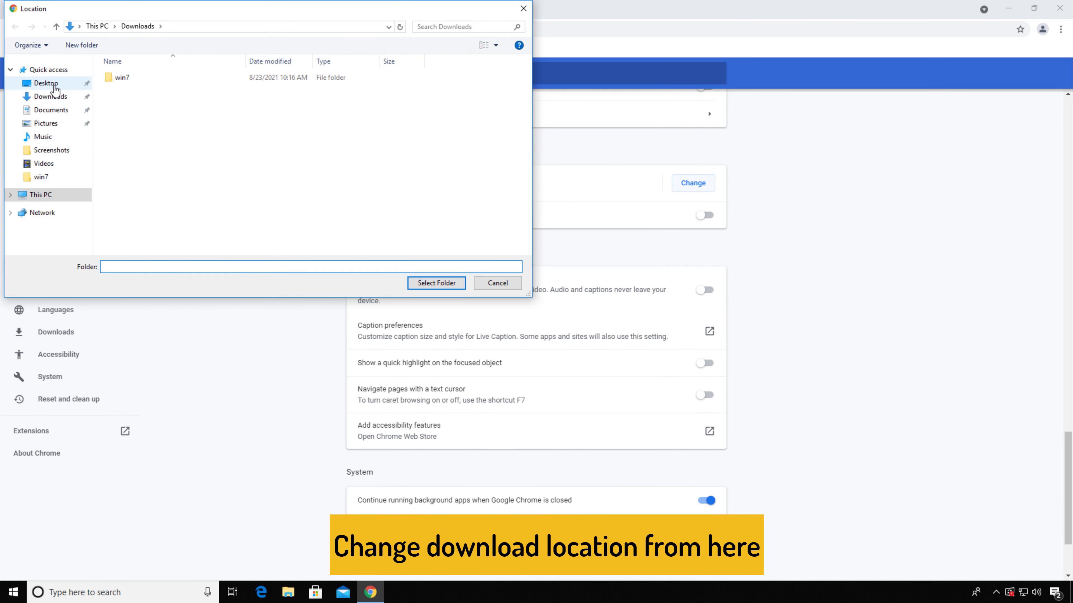
{"action": "left_click", "coordinate": [446, 283]}
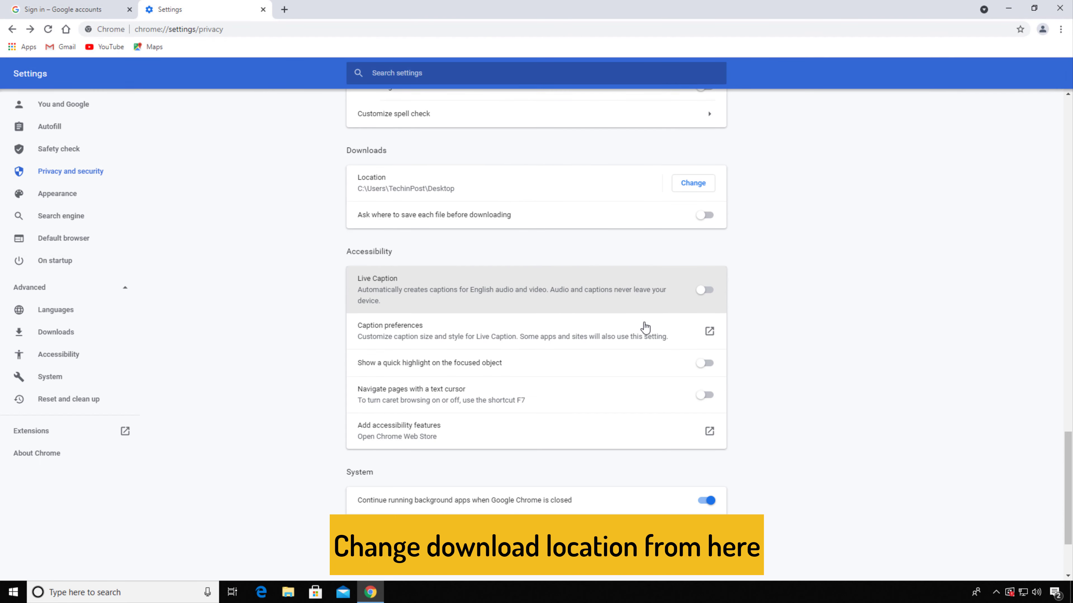
{"action": "scroll", "coordinate": [656, 461], "scroll_direction": "down", "scroll_amount": 3}
{"action": "scroll", "coordinate": [654, 454], "scroll_direction": "up", "scroll_amount": 4}
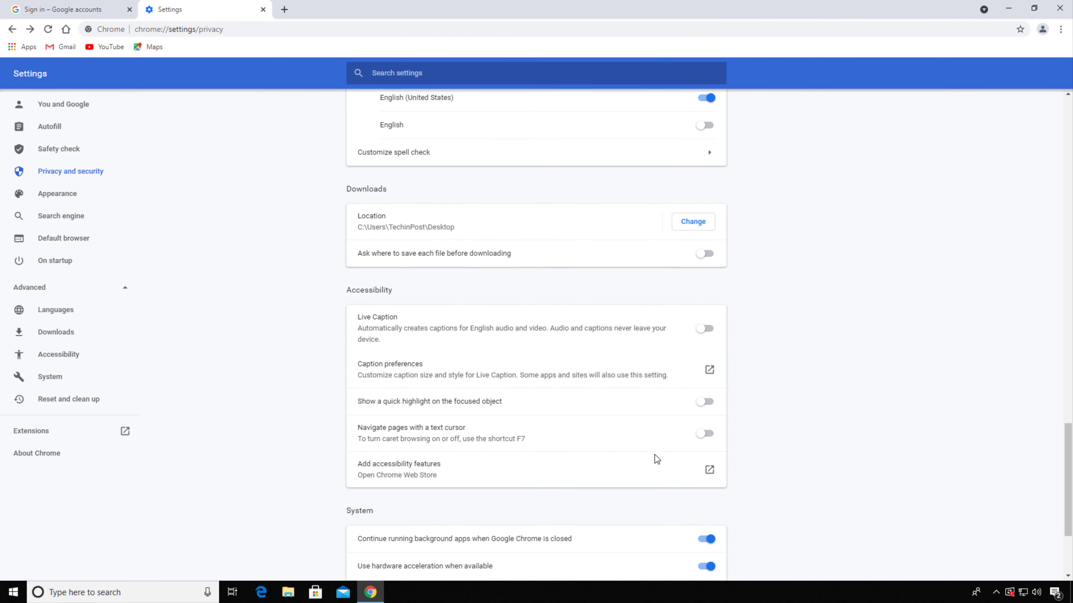
{"action": "scroll", "coordinate": [655, 456], "scroll_direction": "down", "scroll_amount": 4}
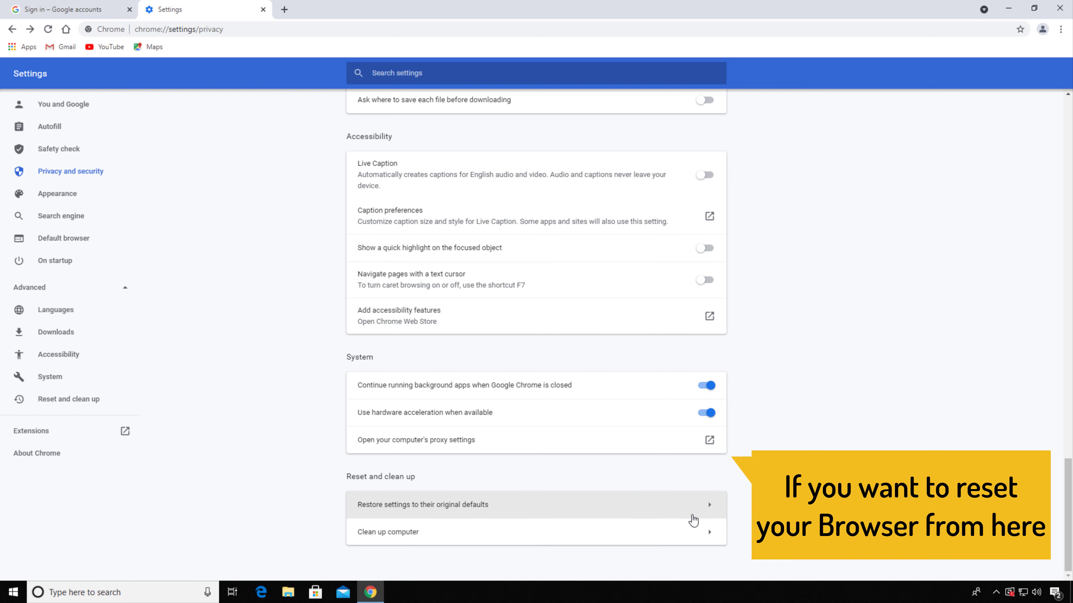
Step: Cancel the restore-defaults reset and open the Extensions page
{"action": "left_click", "coordinate": [710, 512]}
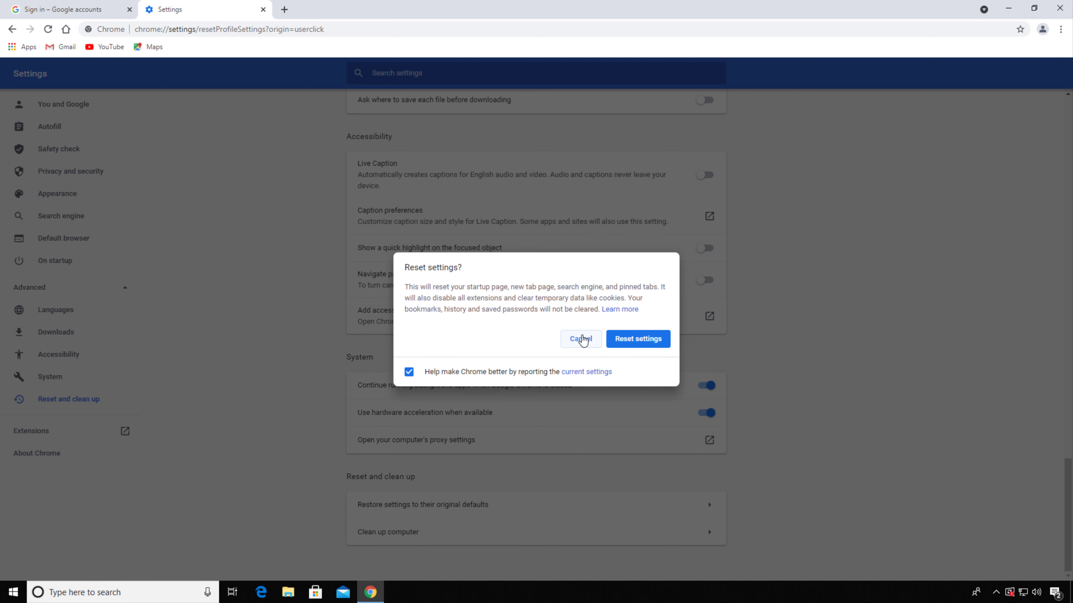
{"action": "left_click", "coordinate": [580, 342]}
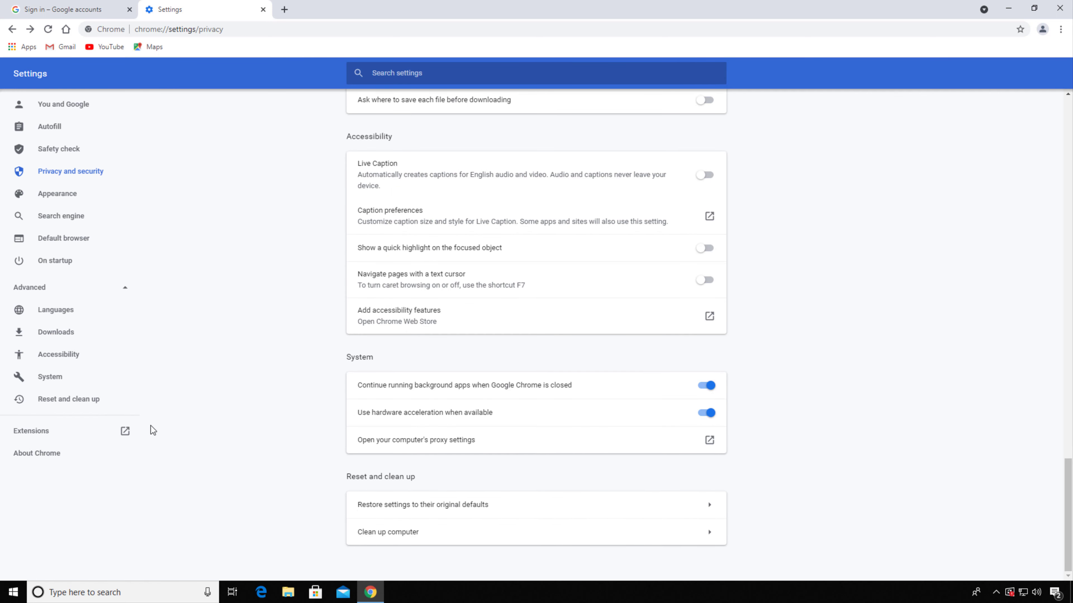
{"action": "left_click", "coordinate": [126, 433]}
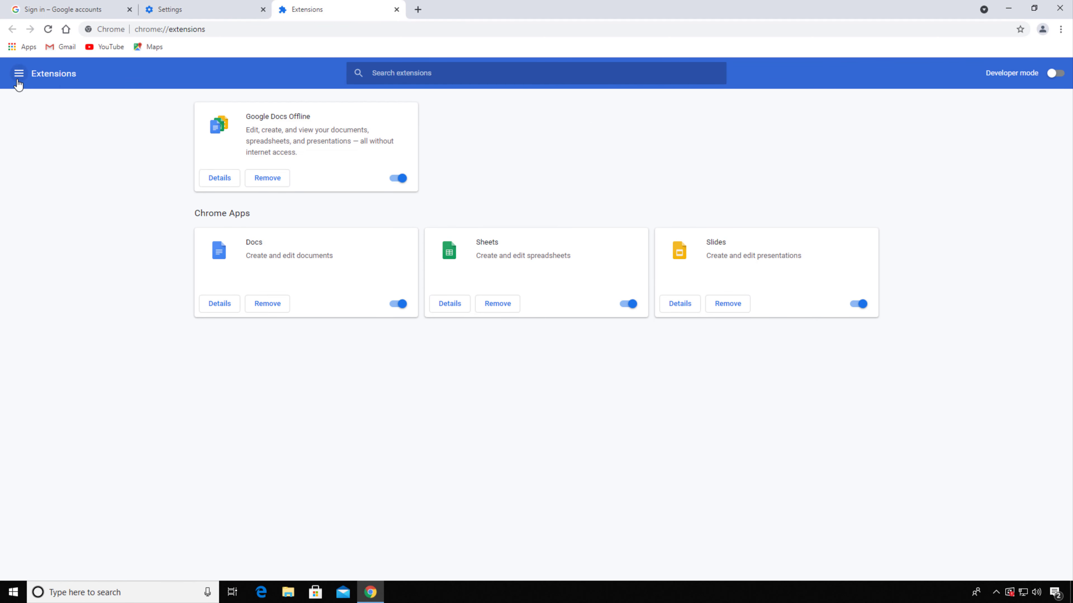
Step: Open the Chrome Web Store from the Extensions menu and go to the Grammarly for Chrome page
{"action": "left_click", "coordinate": [19, 73]}
{"action": "left_click", "coordinate": [18, 73]}
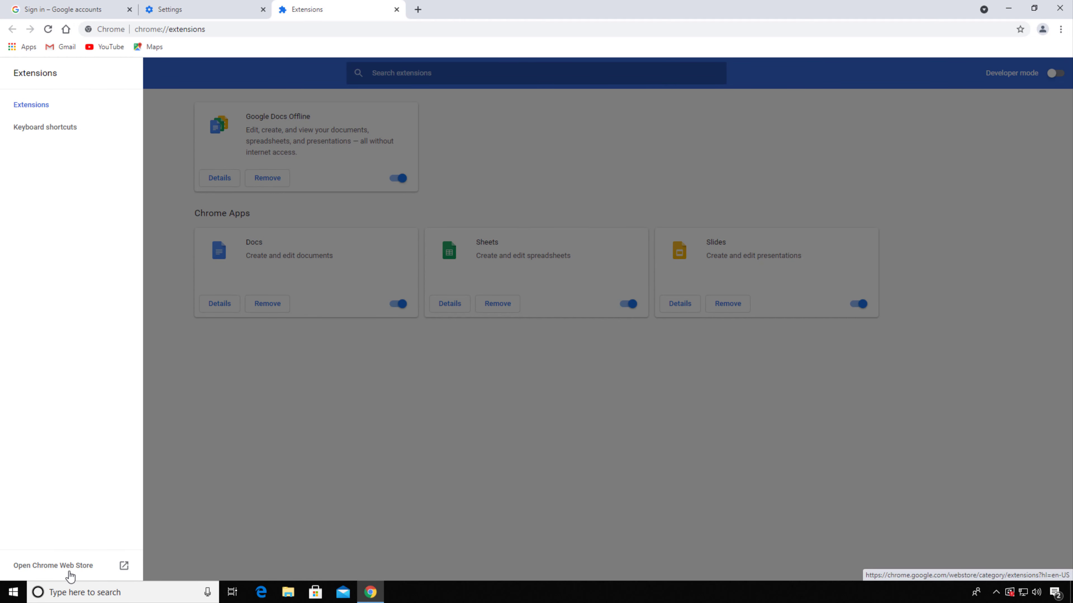
{"action": "left_click", "coordinate": [67, 566]}
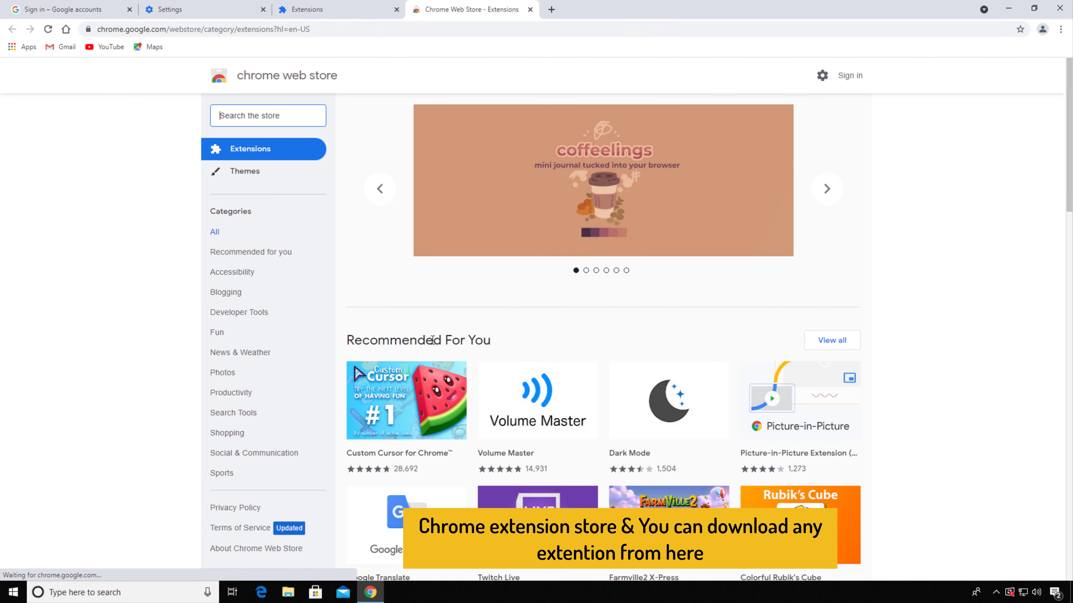
{"action": "scroll", "coordinate": [605, 374], "scroll_direction": "down", "scroll_amount": 4}
{"action": "scroll", "coordinate": [605, 373], "scroll_direction": "down", "scroll_amount": 6}
{"action": "scroll", "coordinate": [604, 373], "scroll_direction": "up", "scroll_amount": 3}
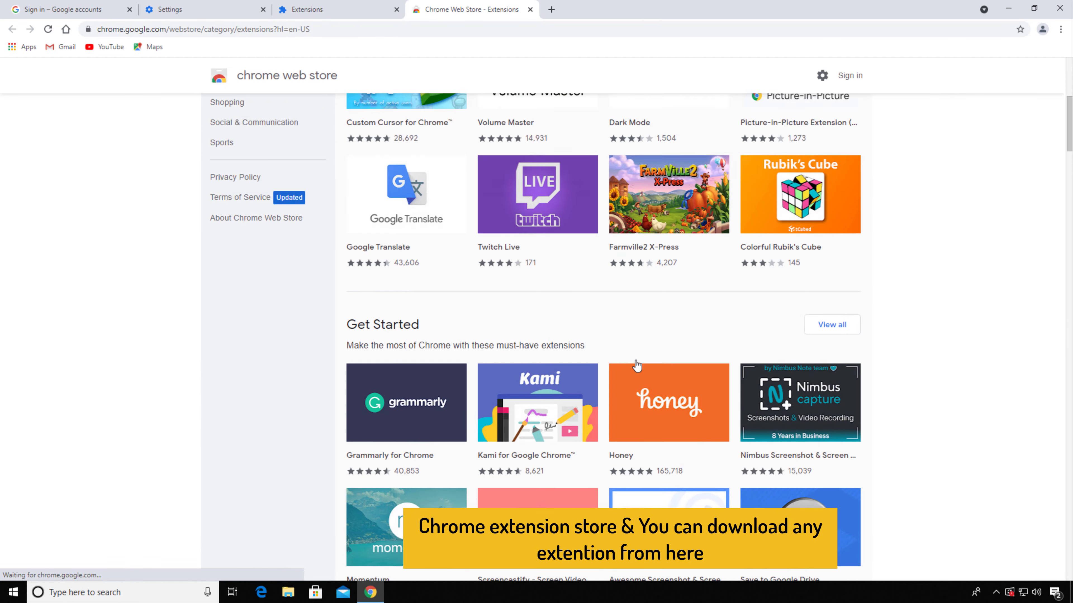
{"action": "scroll", "coordinate": [565, 317], "scroll_direction": "up", "scroll_amount": 4}
{"action": "scroll", "coordinate": [527, 261], "scroll_direction": "up", "scroll_amount": 4}
{"action": "scroll", "coordinate": [494, 442], "scroll_direction": "down", "scroll_amount": 4}
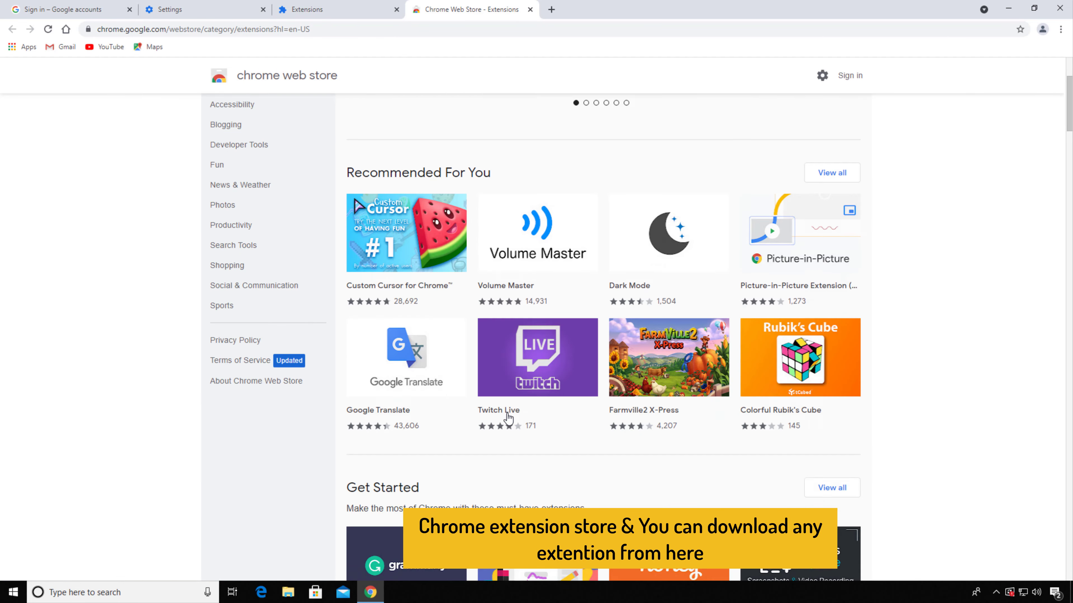
{"action": "scroll", "coordinate": [494, 442], "scroll_direction": "down", "scroll_amount": 4}
{"action": "left_click", "coordinate": [442, 393]}
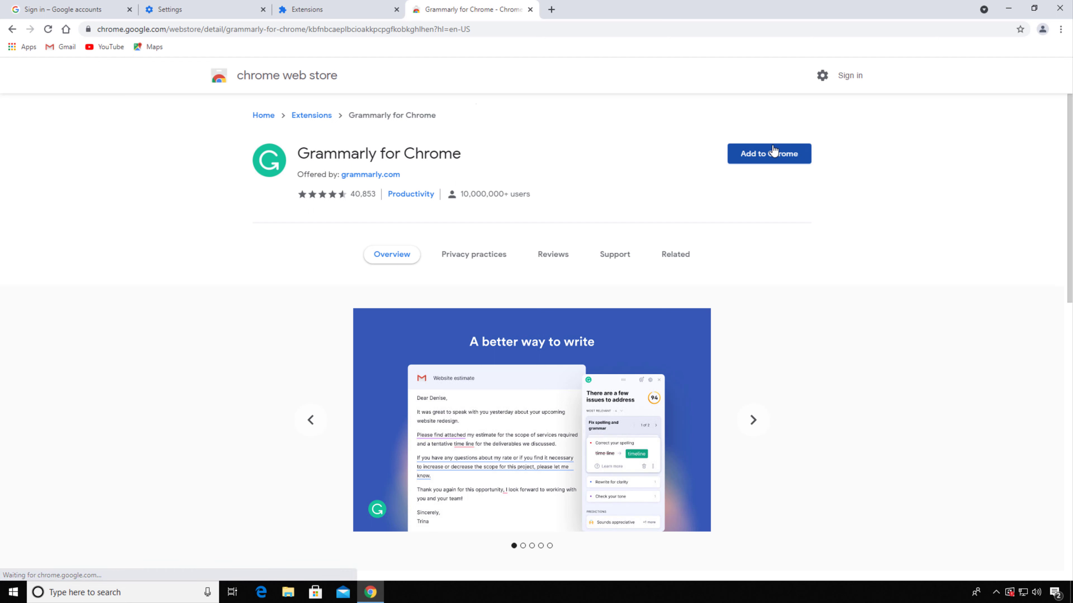
Step: Add the Grammarly for Chrome extension, then choose Turn on sync from its confirmation popup
{"action": "left_click", "coordinate": [767, 156]}
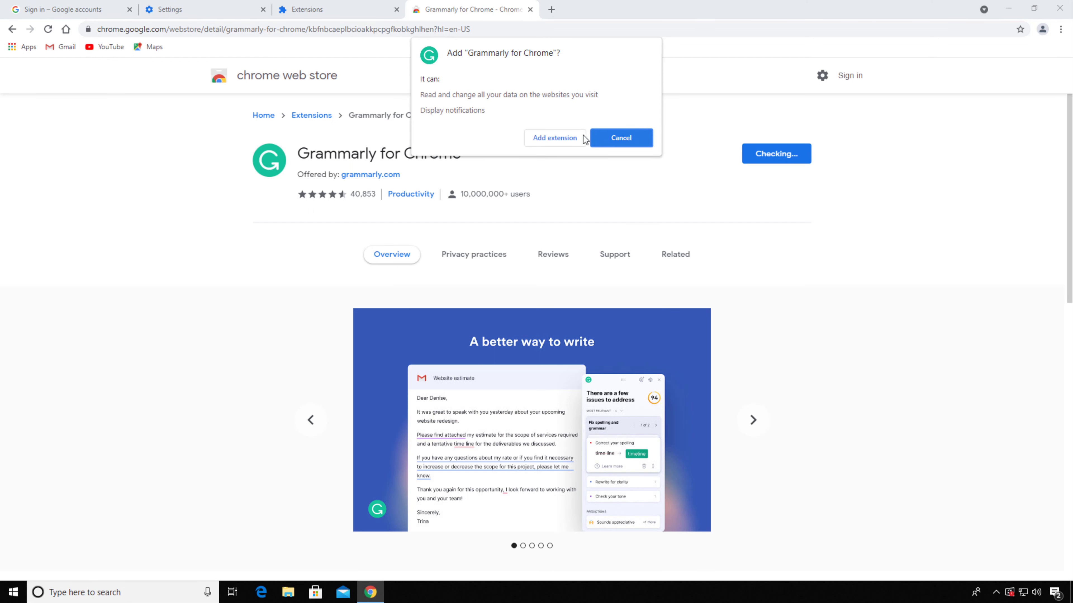
{"action": "left_click", "coordinate": [583, 136]}
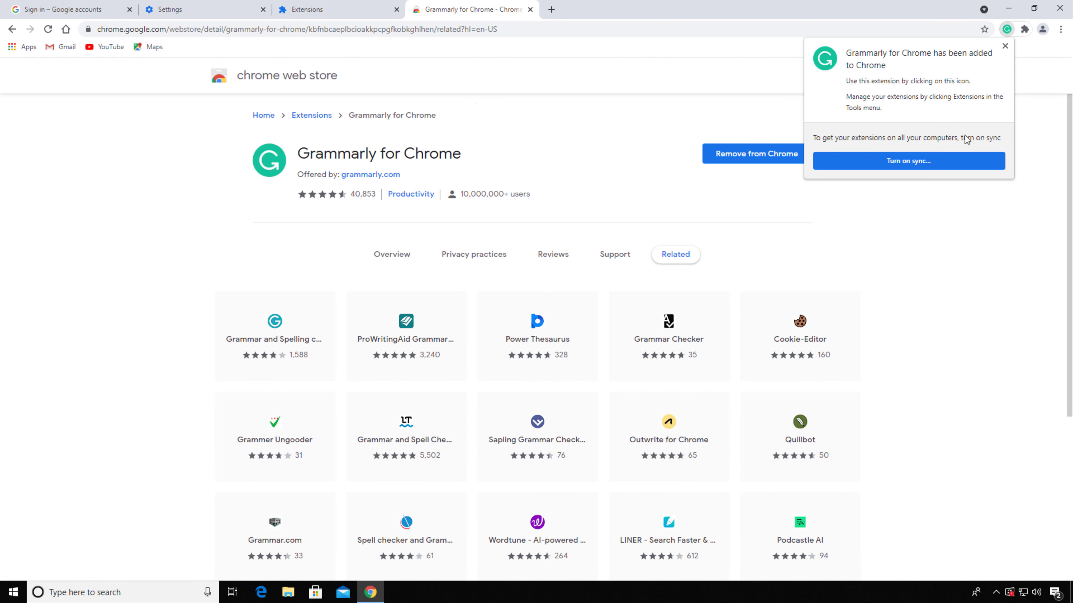
{"action": "left_click", "coordinate": [947, 164]}
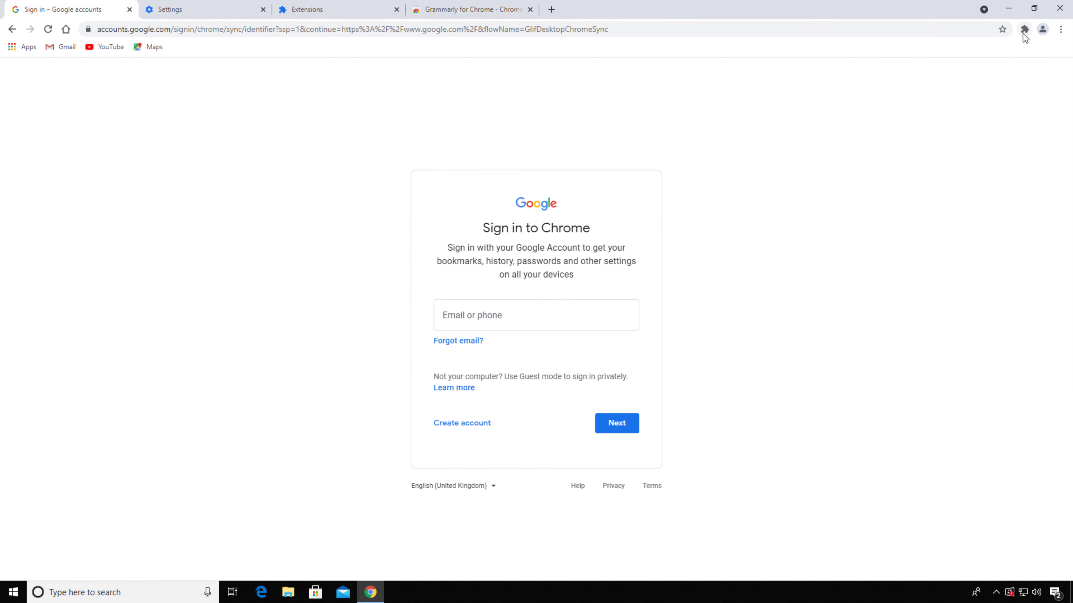
Step: Pin Grammarly for Chrome to the toolbar from the Extensions menu
{"action": "left_click", "coordinate": [1025, 30]}
{"action": "left_click", "coordinate": [999, 110]}
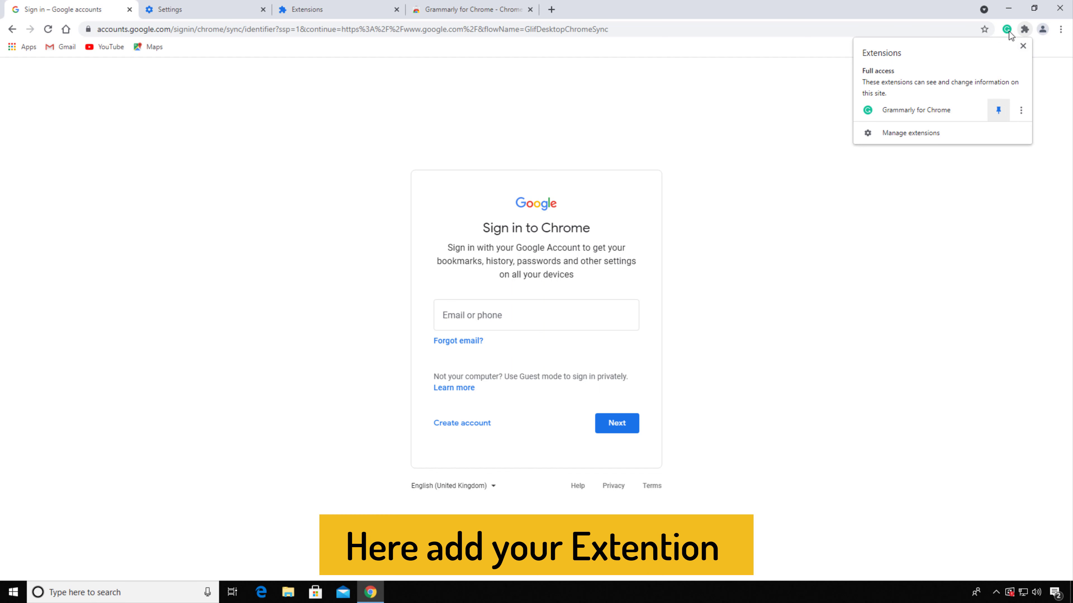
{"action": "left_click", "coordinate": [804, 153]}
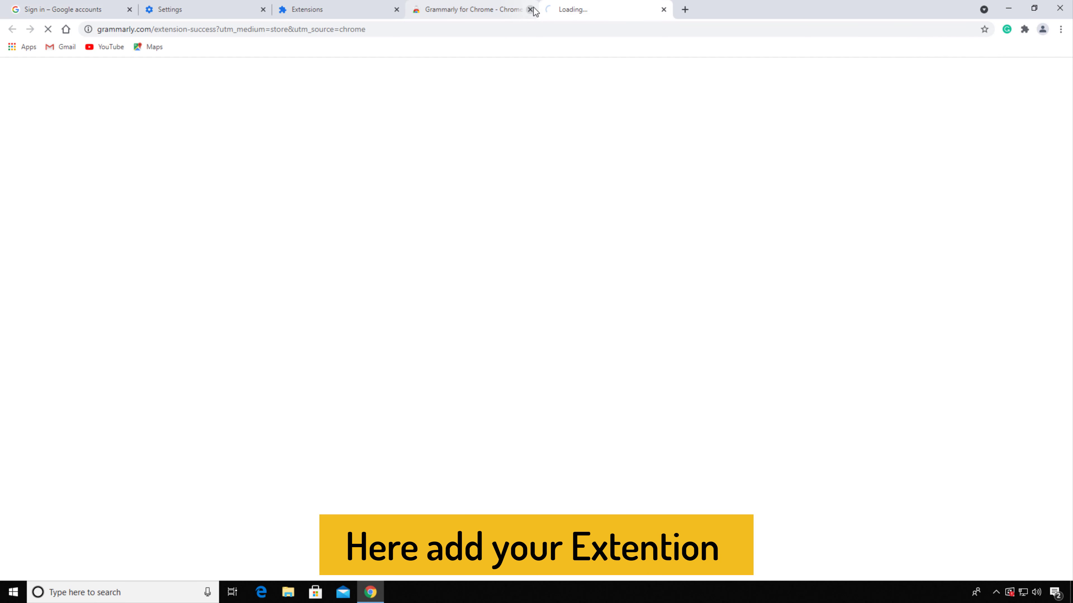
Step: Close the Grammarly welcome, Web Store, Extensions and Settings tabs
{"action": "left_click", "coordinate": [664, 9]}
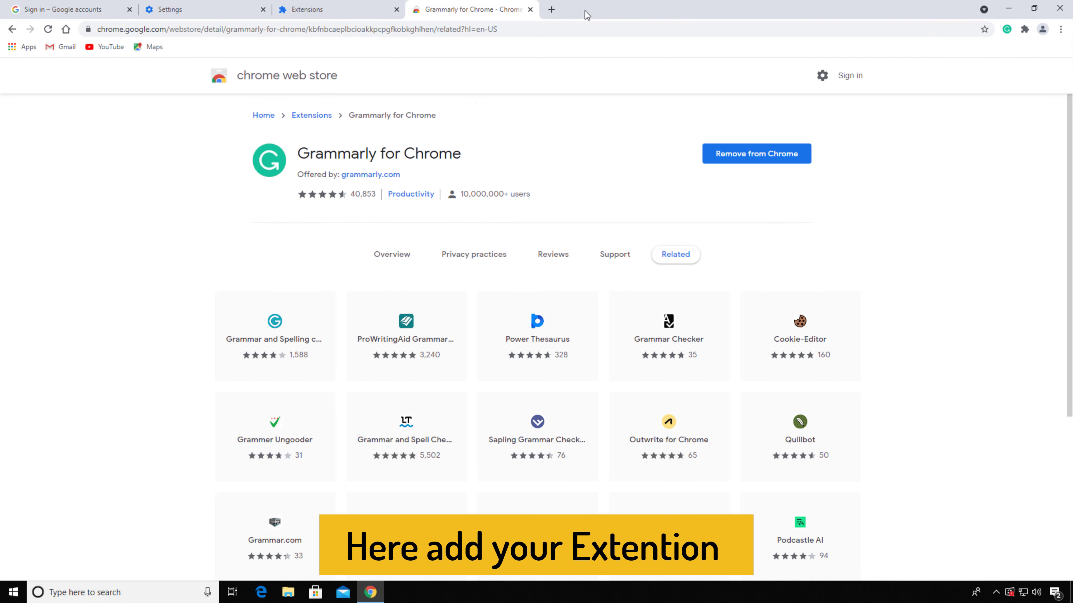
{"action": "left_click", "coordinate": [530, 10]}
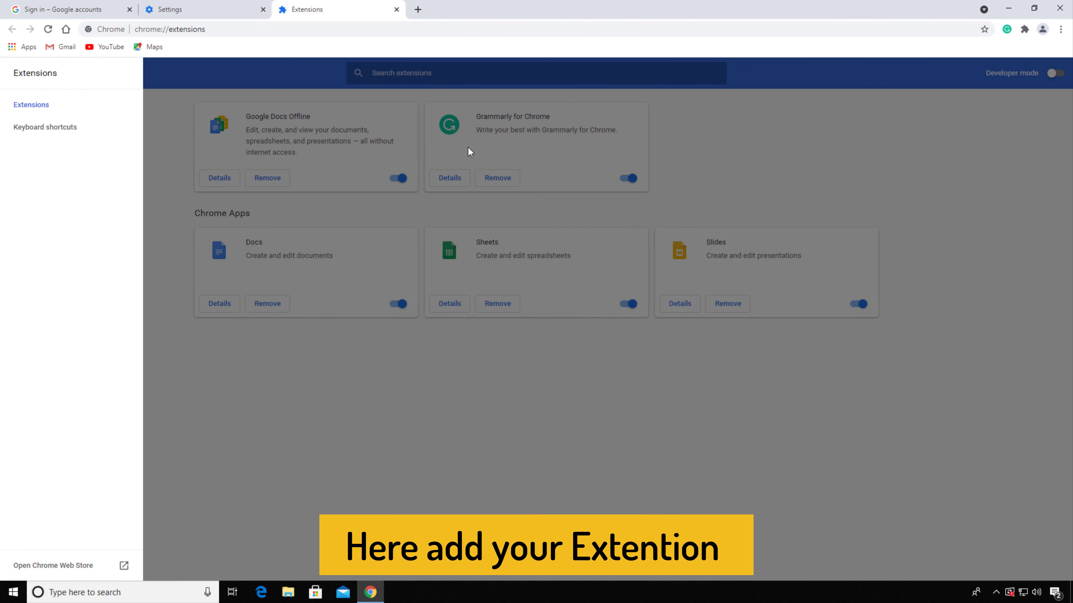
{"action": "left_click", "coordinate": [396, 9]}
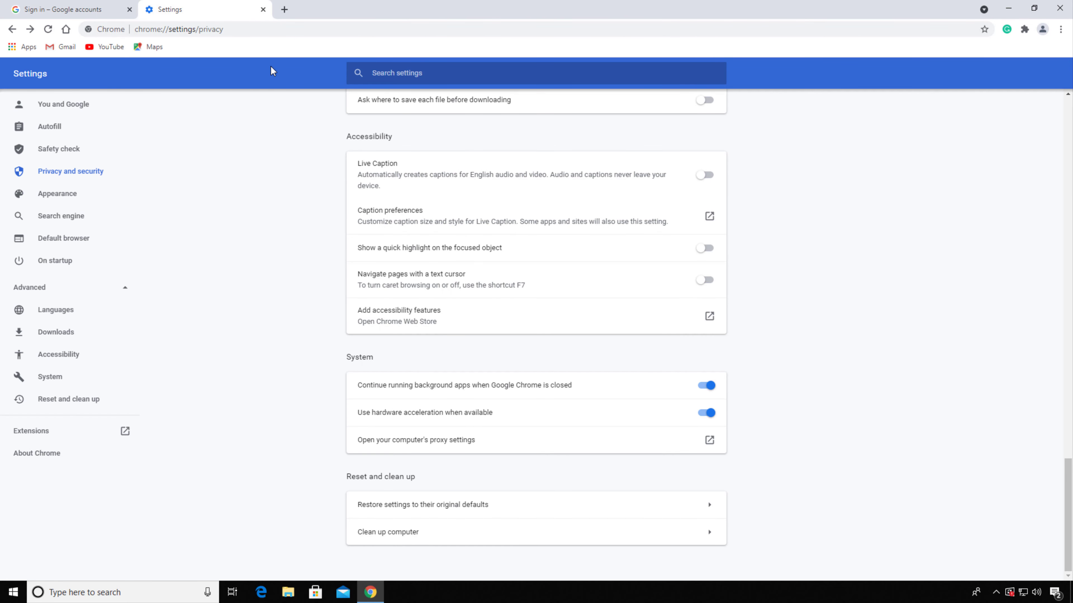
{"action": "left_click", "coordinate": [263, 9]}
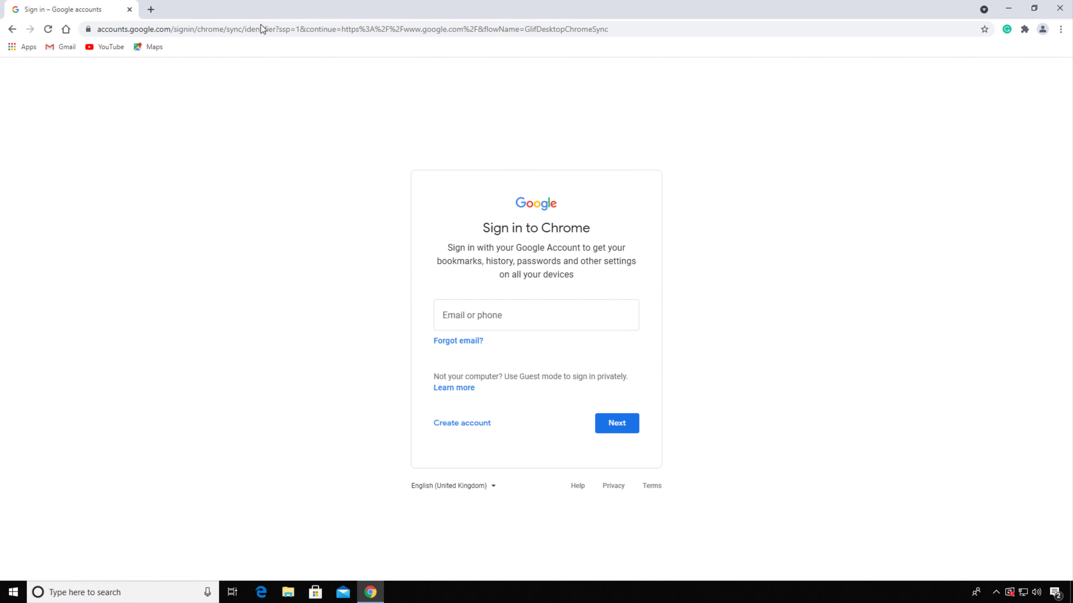
Step: Show the Apps page from the bookmarks bar in a new tab
{"action": "left_click", "coordinate": [151, 10]}
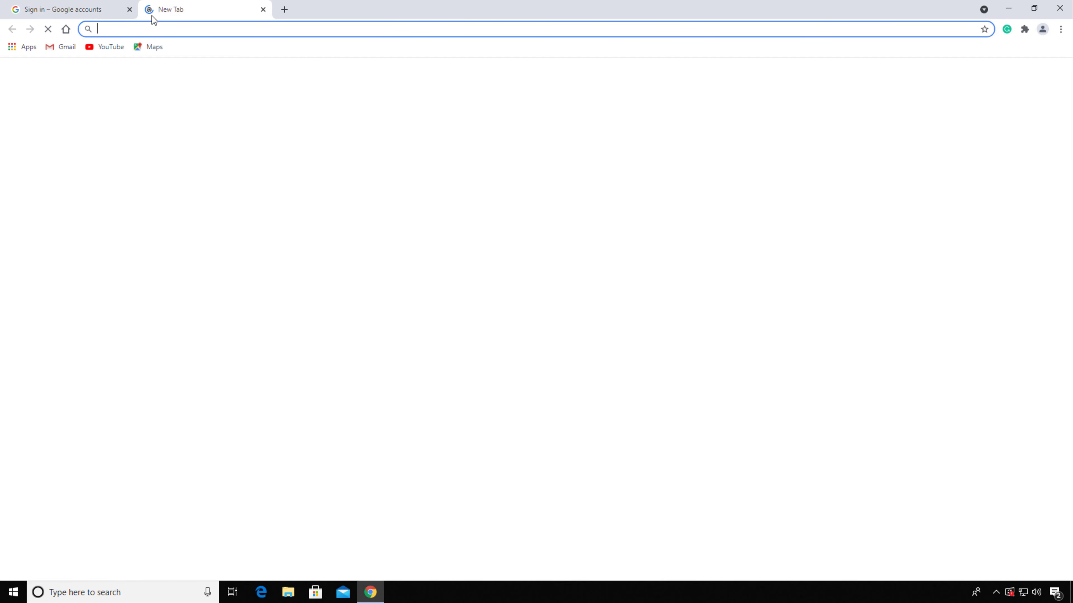
{"action": "left_click", "coordinate": [27, 48]}
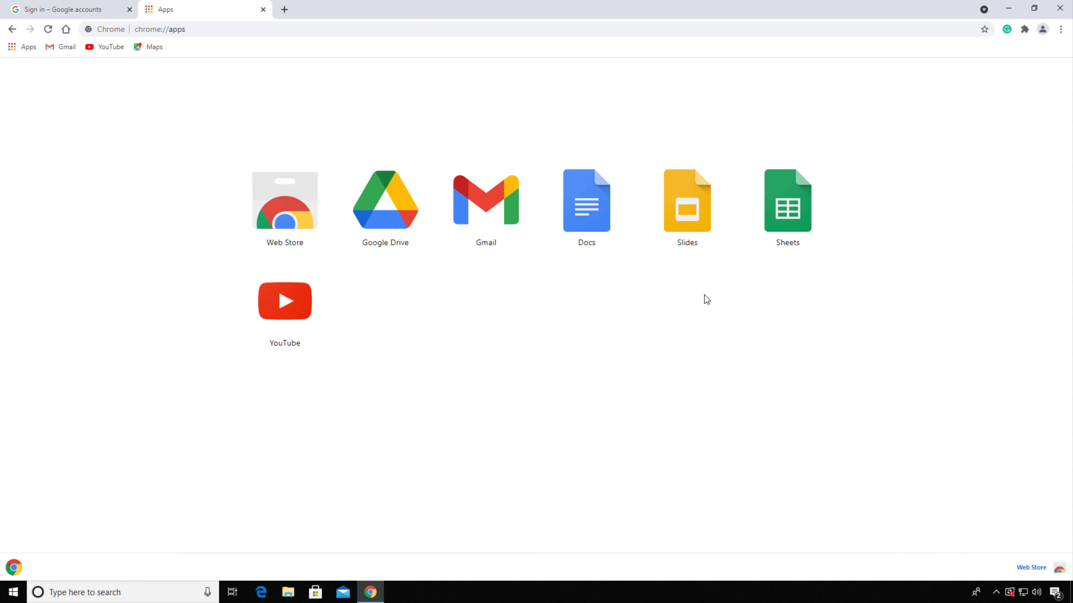